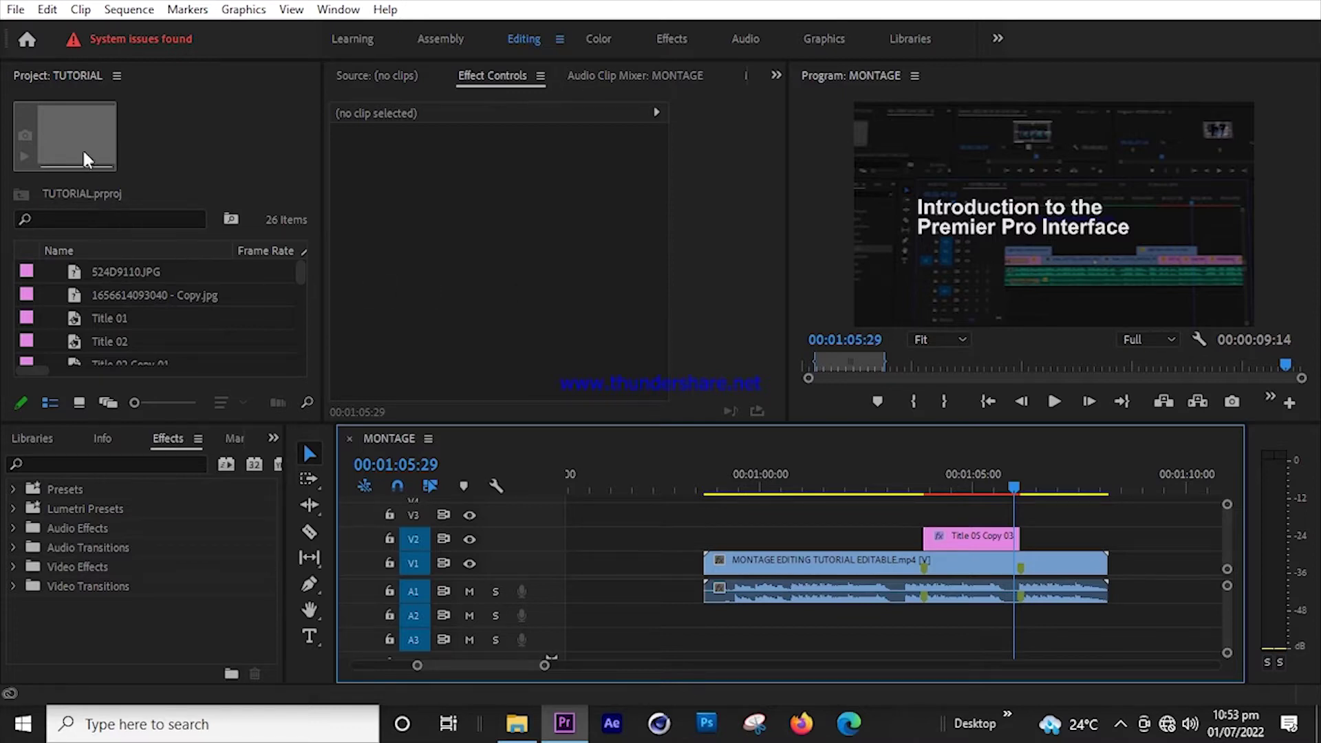
Bring IMG_7564 from the OBA folder in File Explorer into the tutorial project.
mouse_move(563, 721)
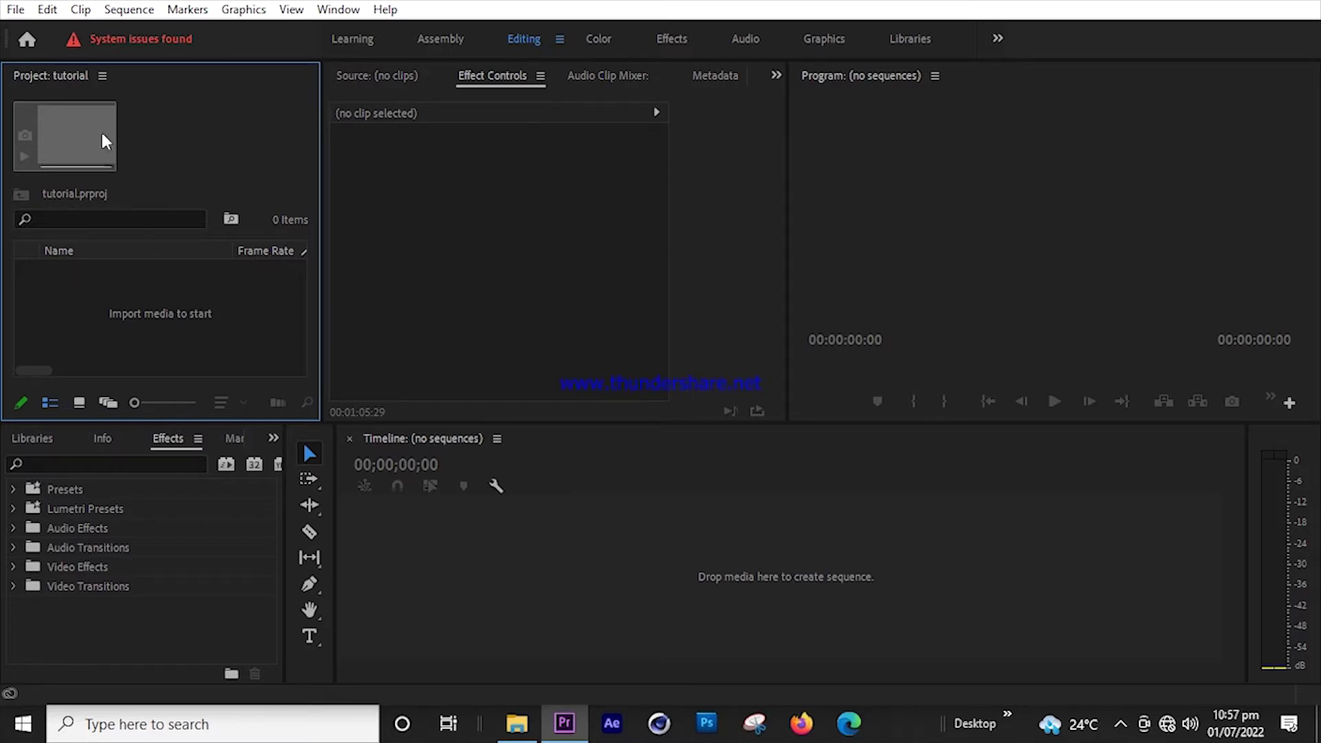
click(93, 301)
click(509, 730)
drag(970, 430, 143, 325)
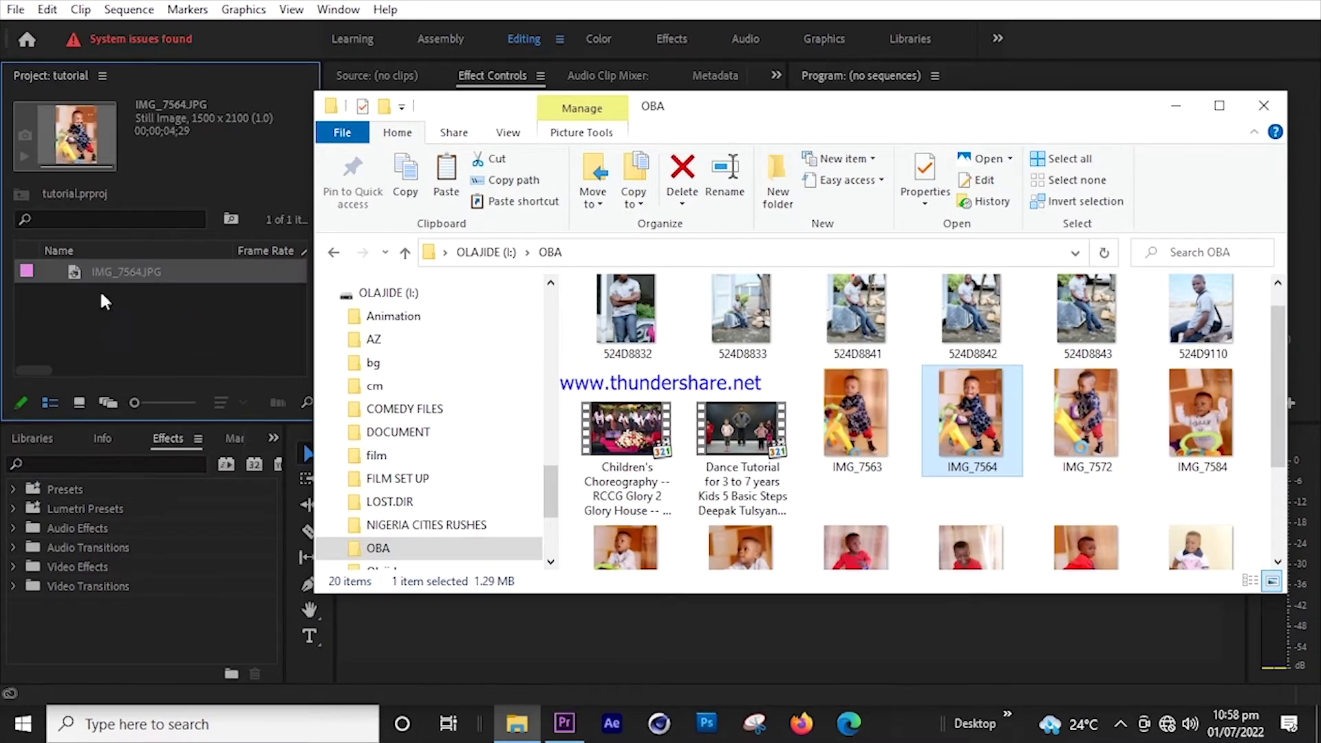
click(71, 267)
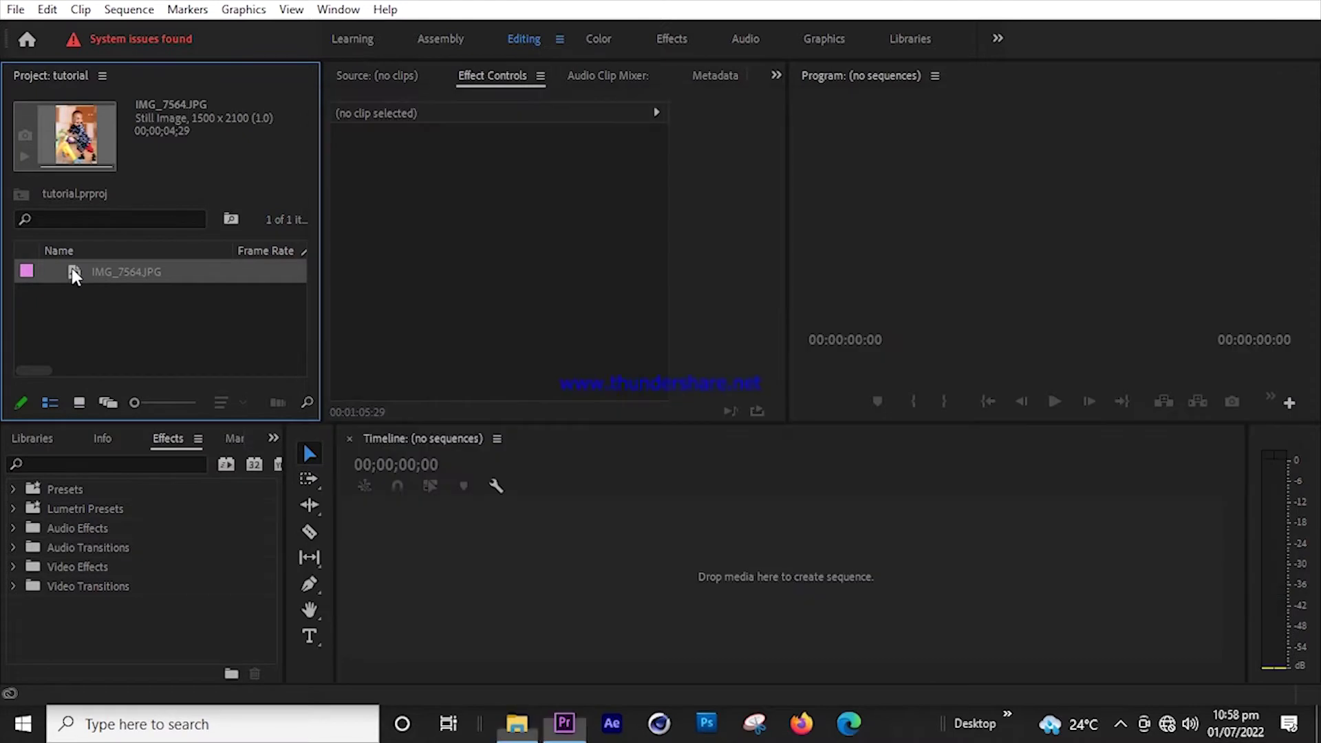
Import IMG_7584 from the OBA folder into the project through the Import dialog.
right_click(151, 295)
click(185, 436)
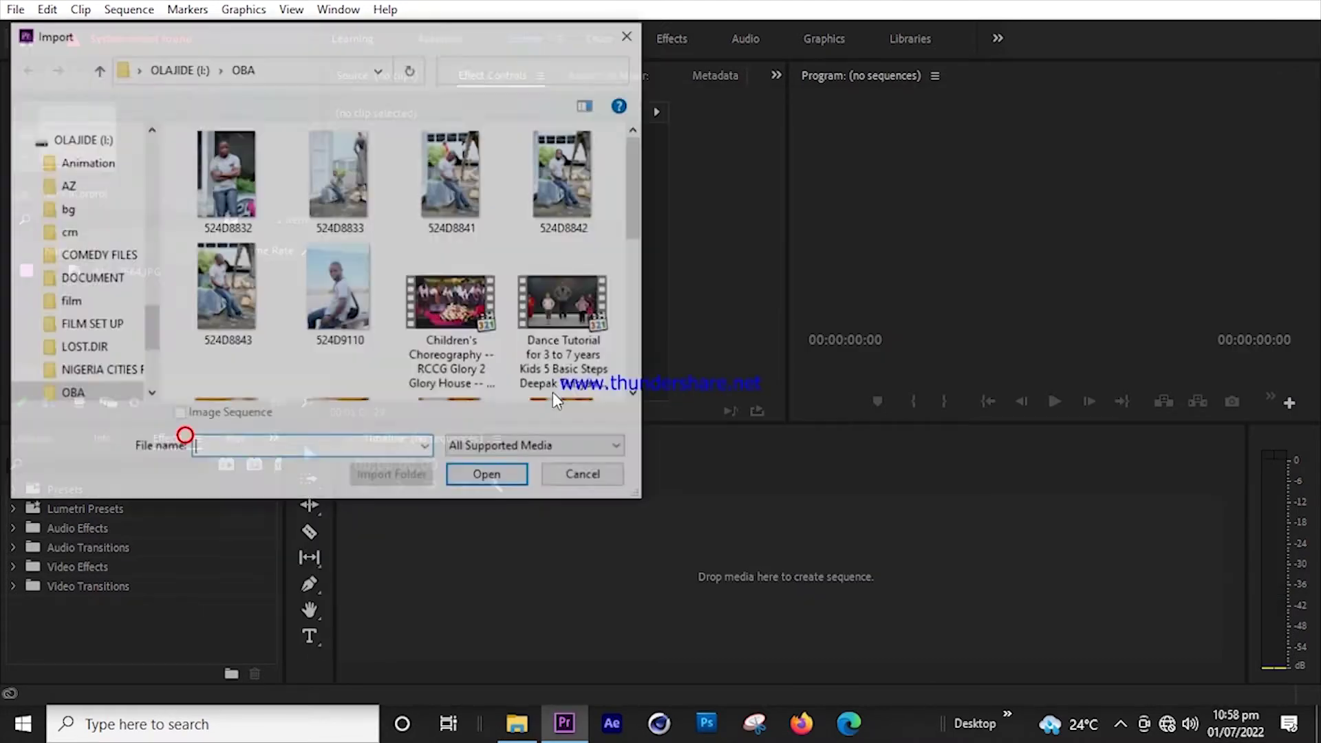
drag(642, 185, 641, 264)
click(569, 238)
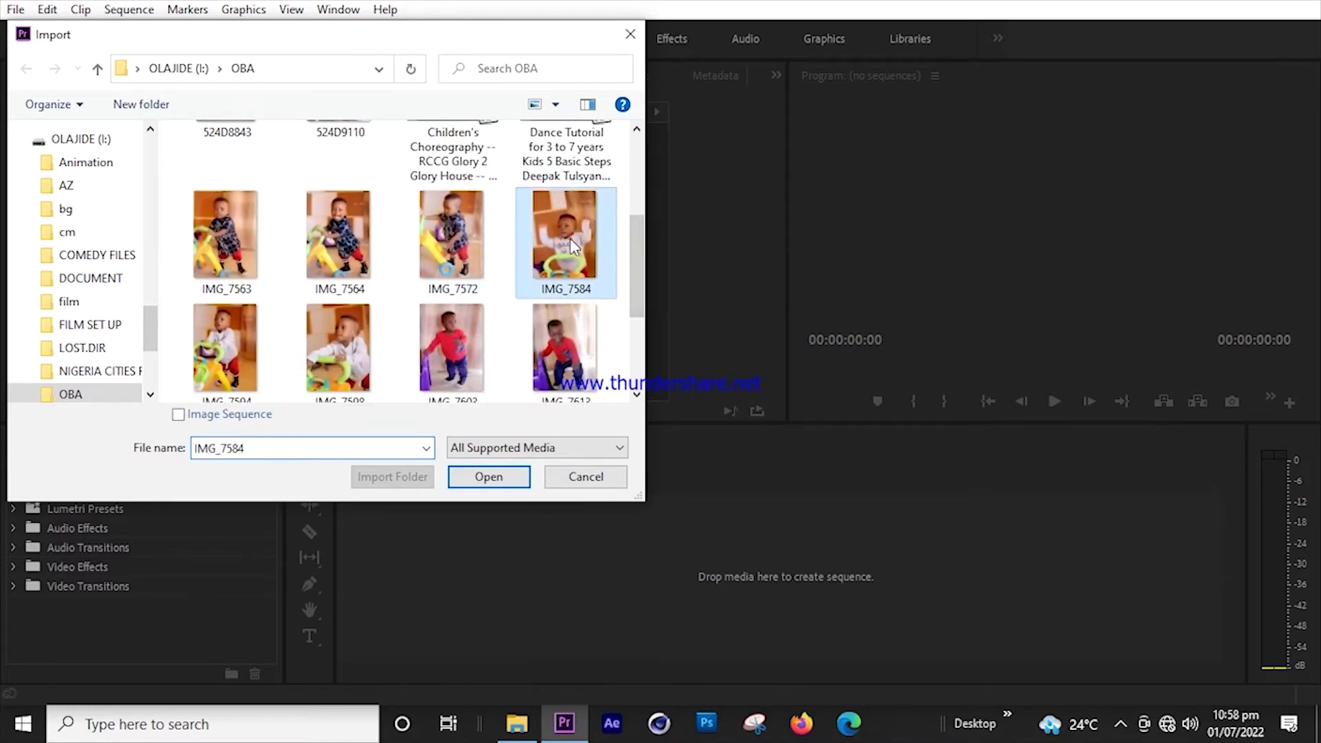
double_click(569, 238)
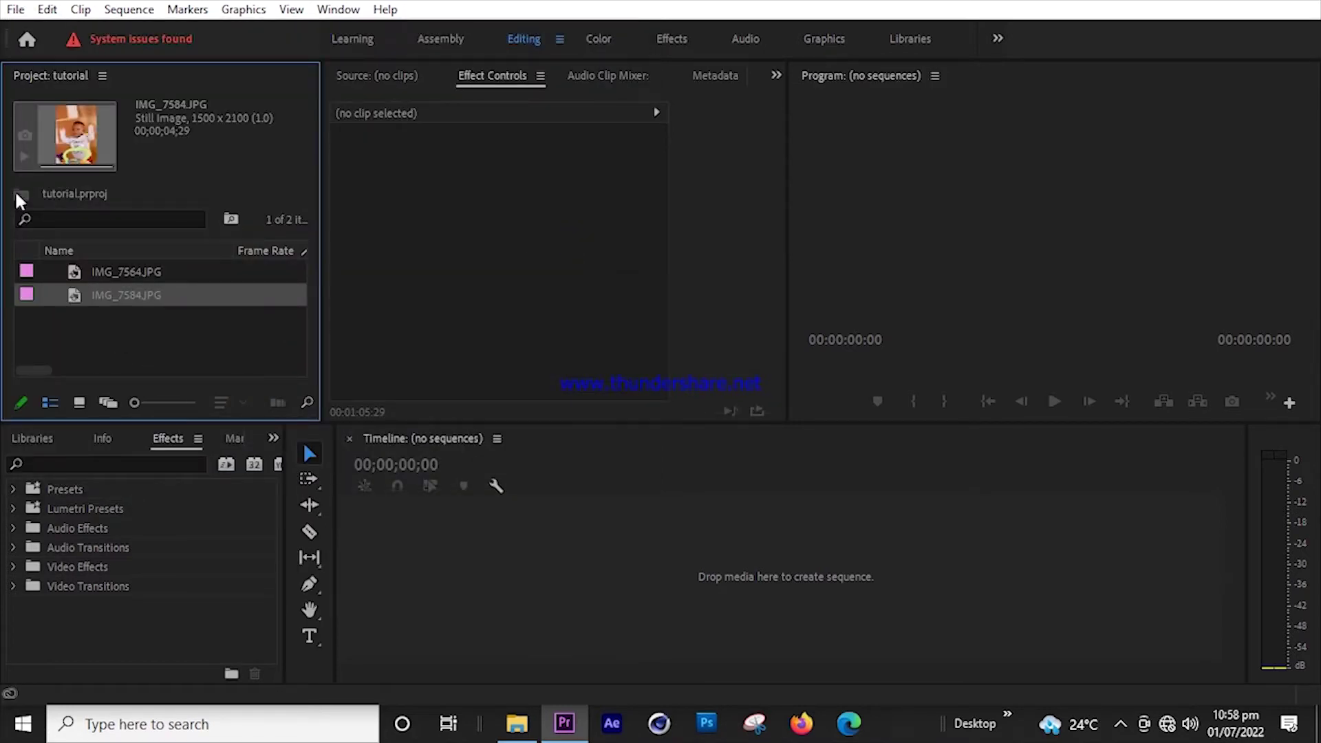
Import IMG_7603.JPG and the video ema new.mp4 from the OLAJIDE (I:) drive into the project.
click(15, 9)
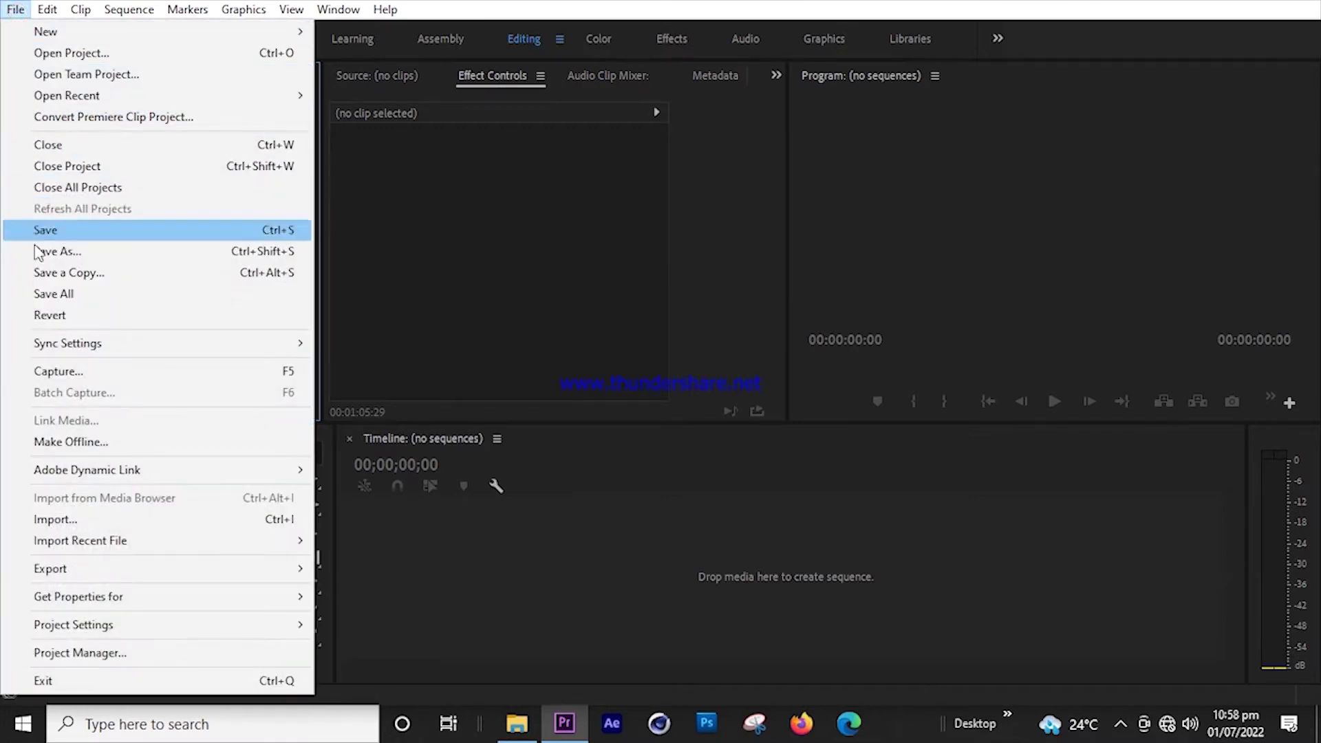
click(74, 525)
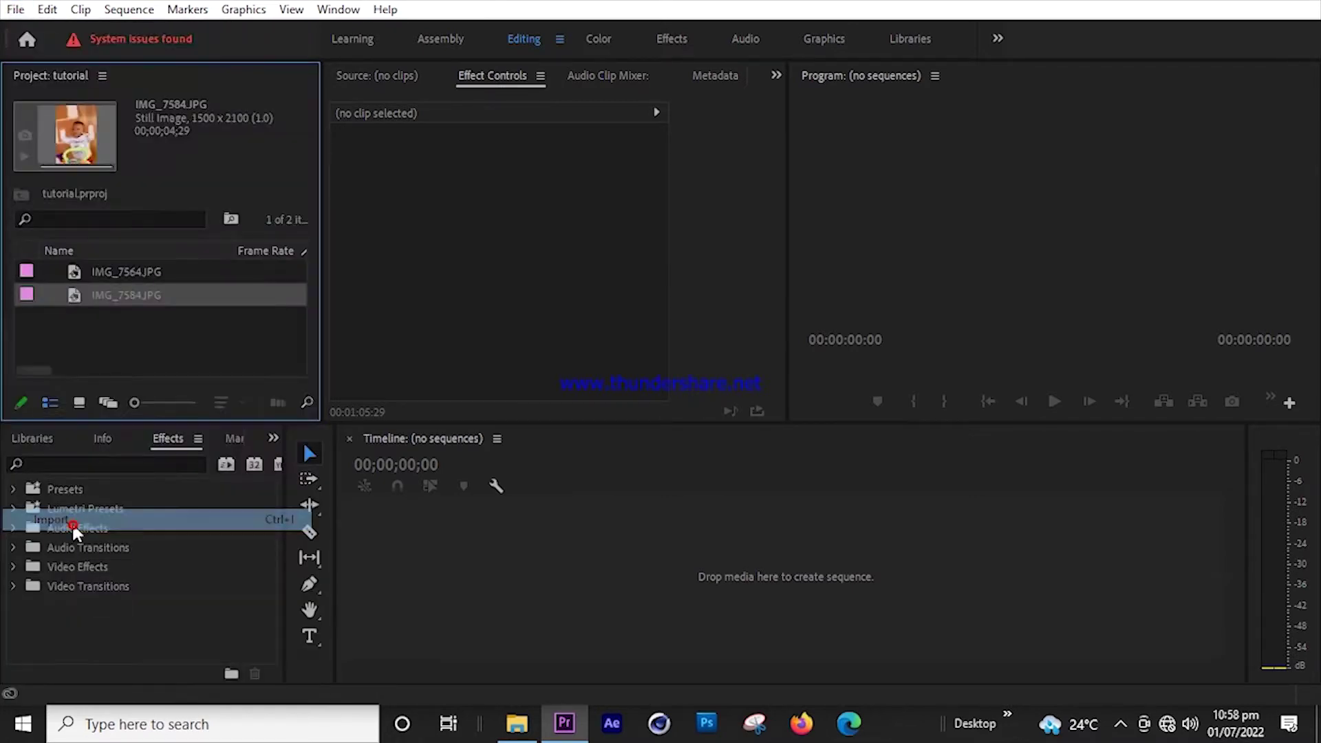
key(alt+Up)
drag(639, 227, 633, 317)
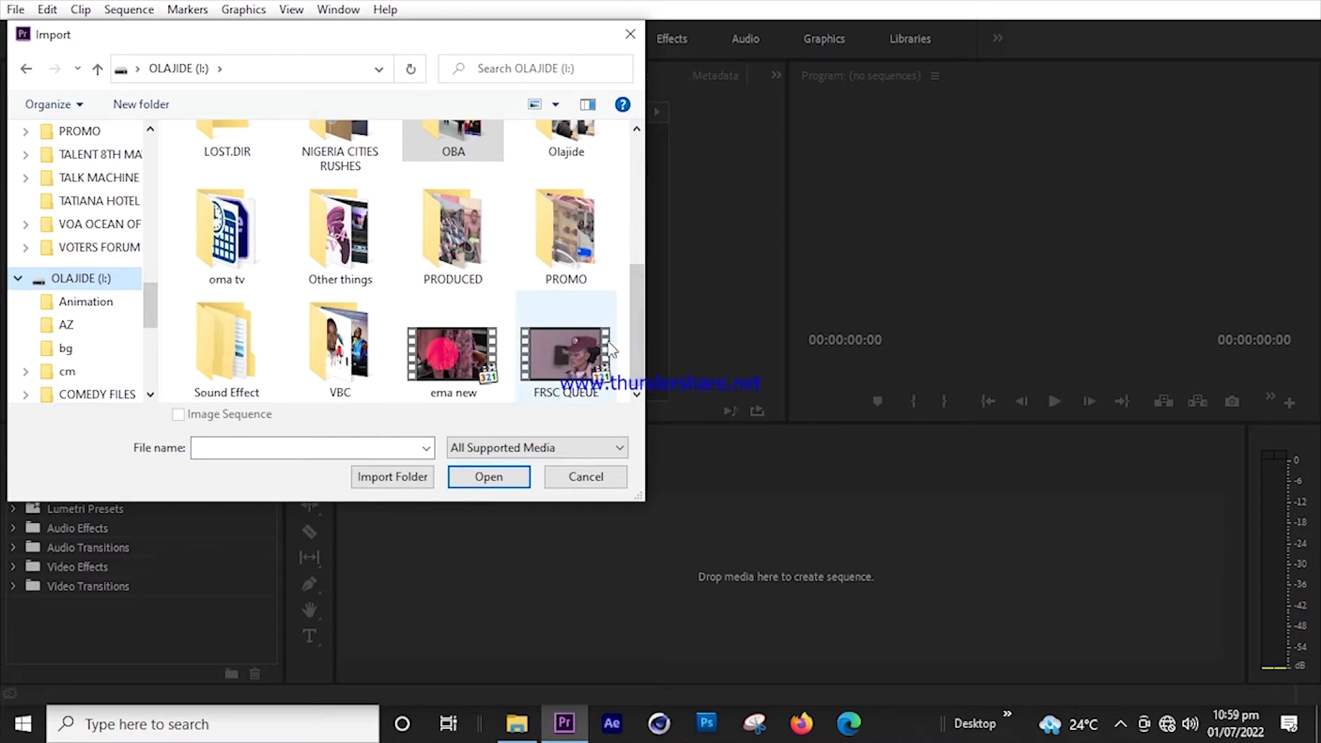
double_click(450, 352)
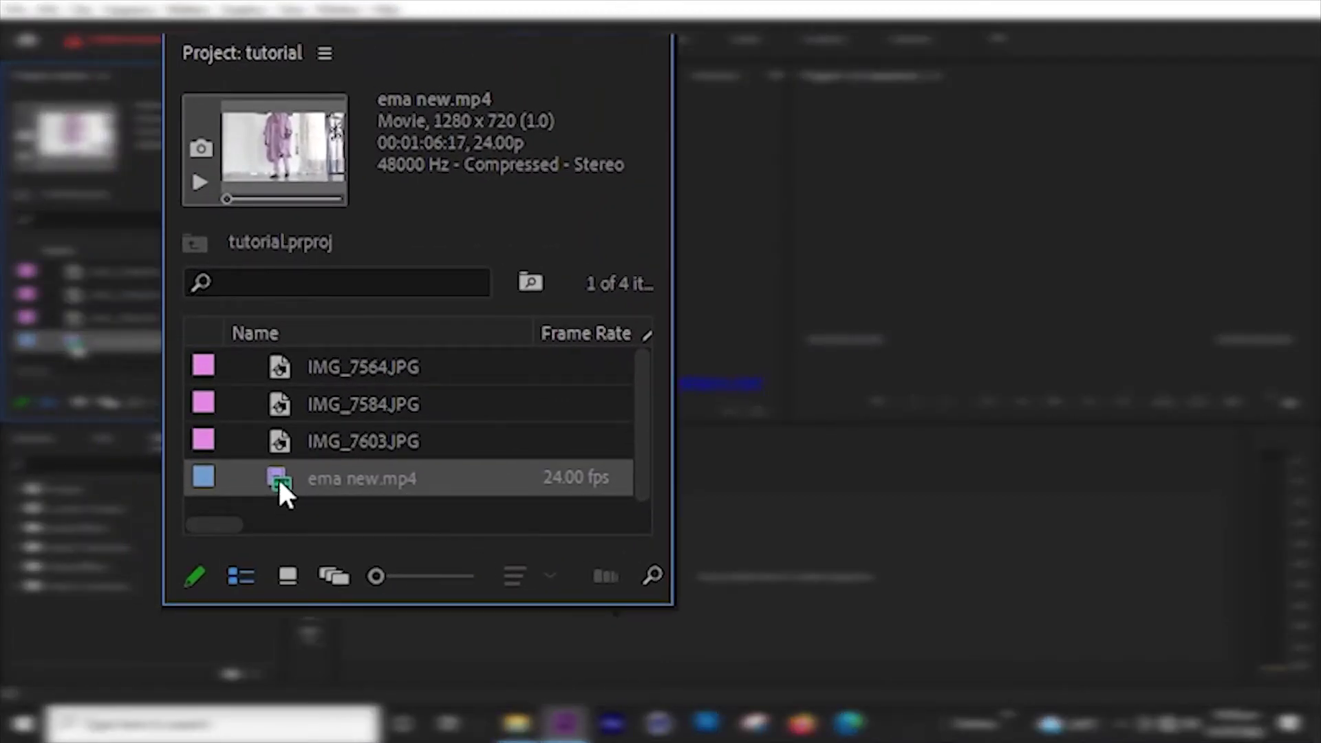
Create a new sequence directly from the ema new.mp4 clip and undo it.
mouse_move(280, 484)
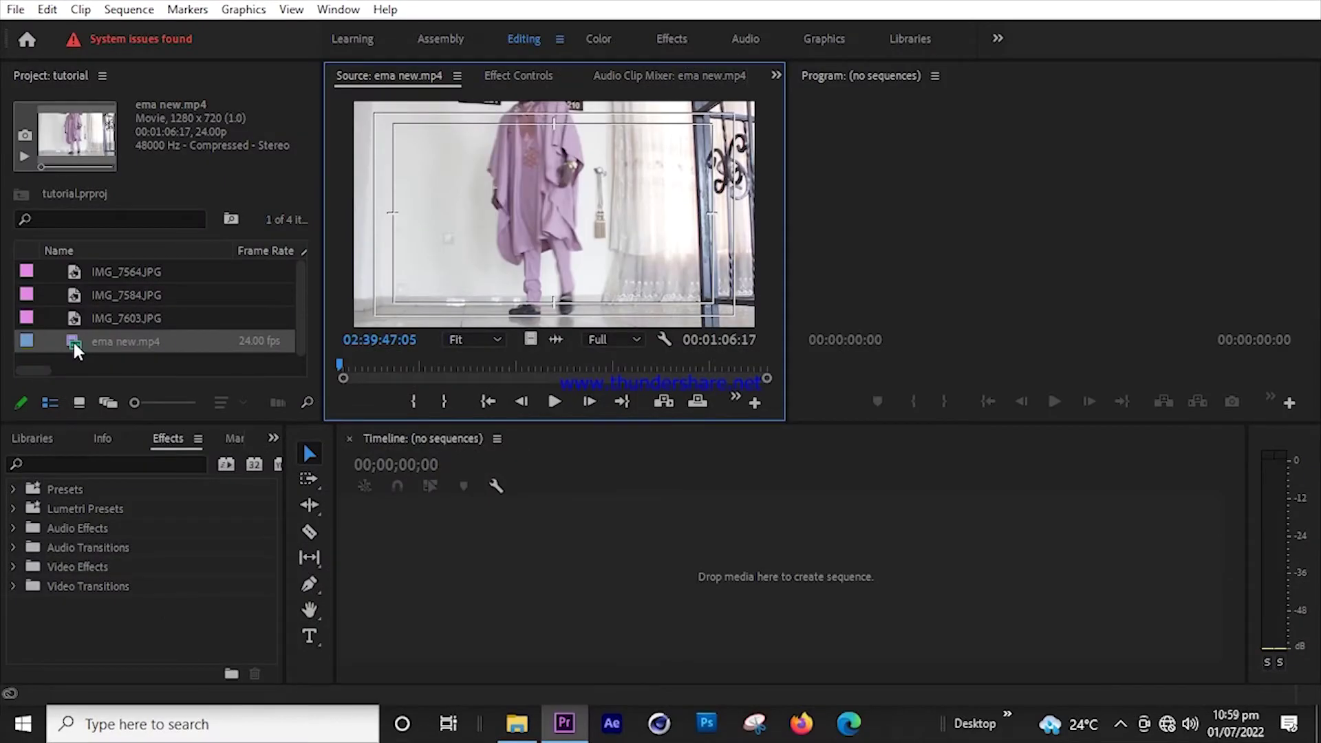
right_click(74, 344)
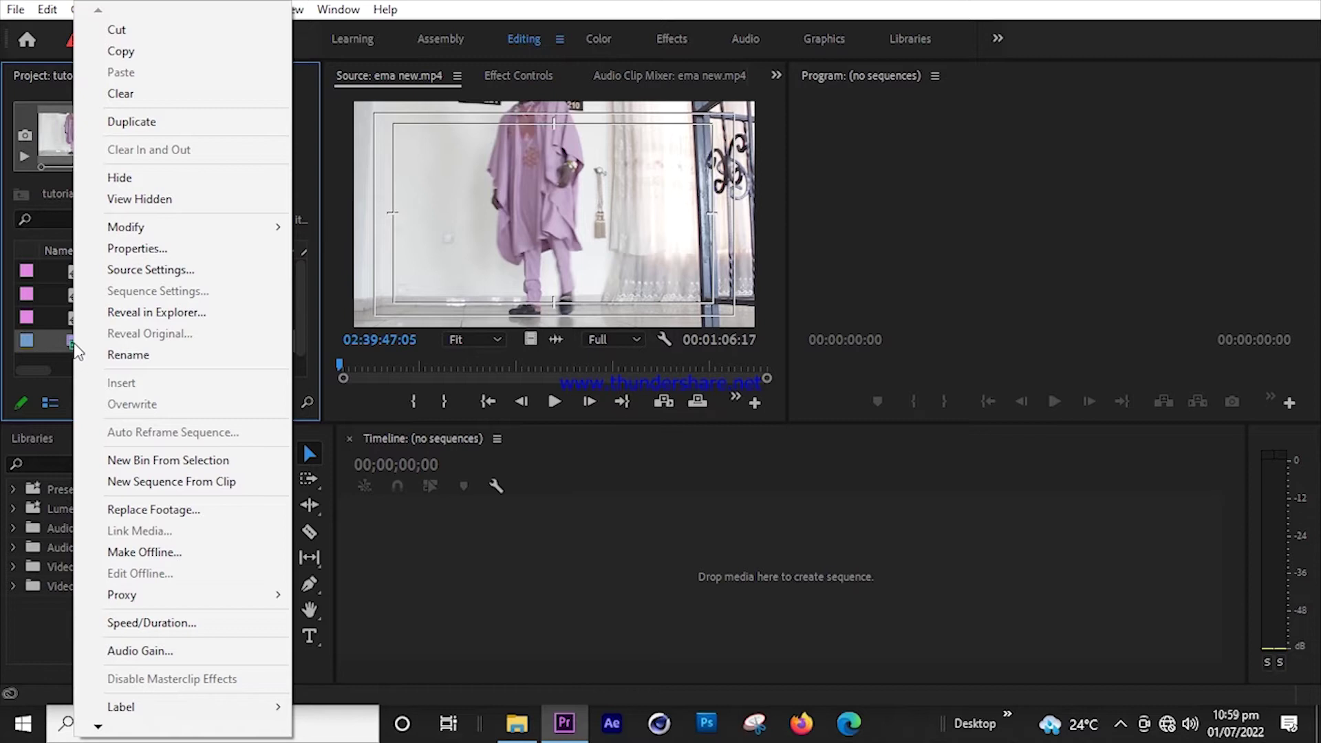
click(178, 483)
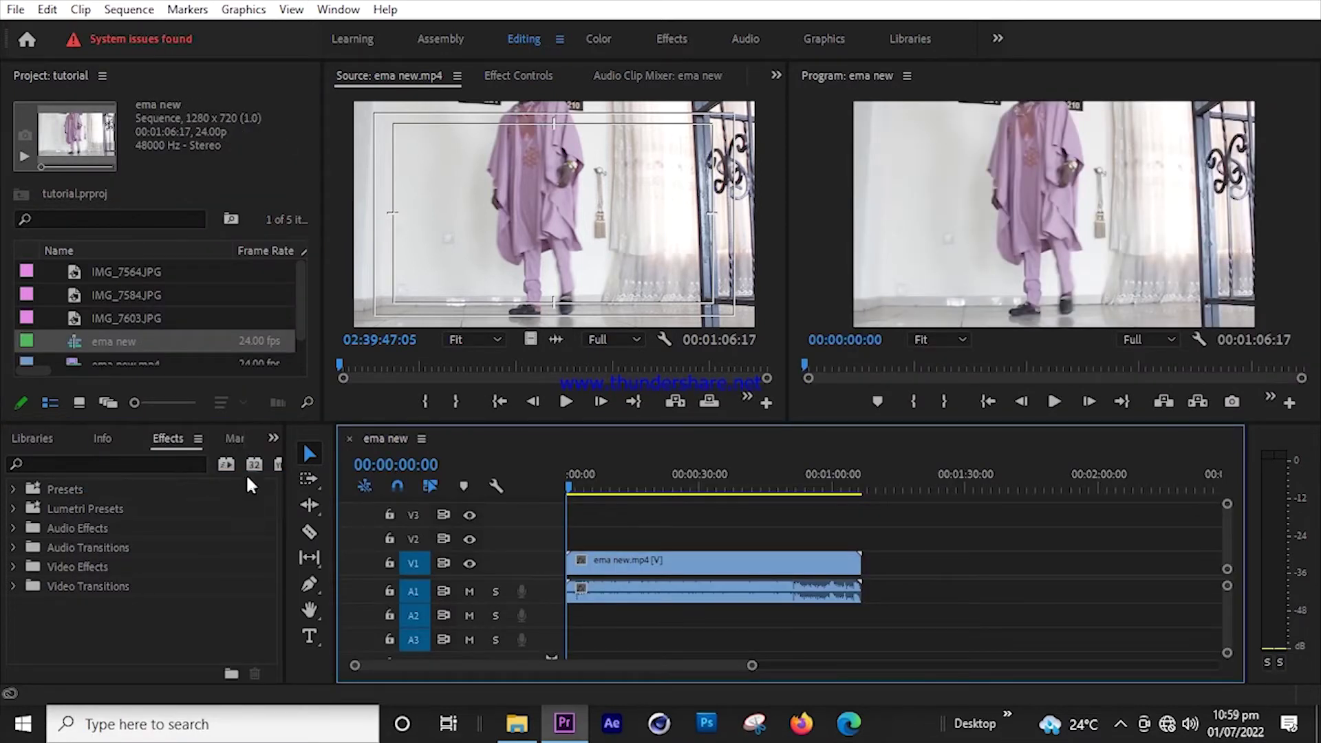
key(ctrl+z)
Create a new sequence named "tutorial" with the DV - PAL Widescreen 32kHz preset.
click(15, 9)
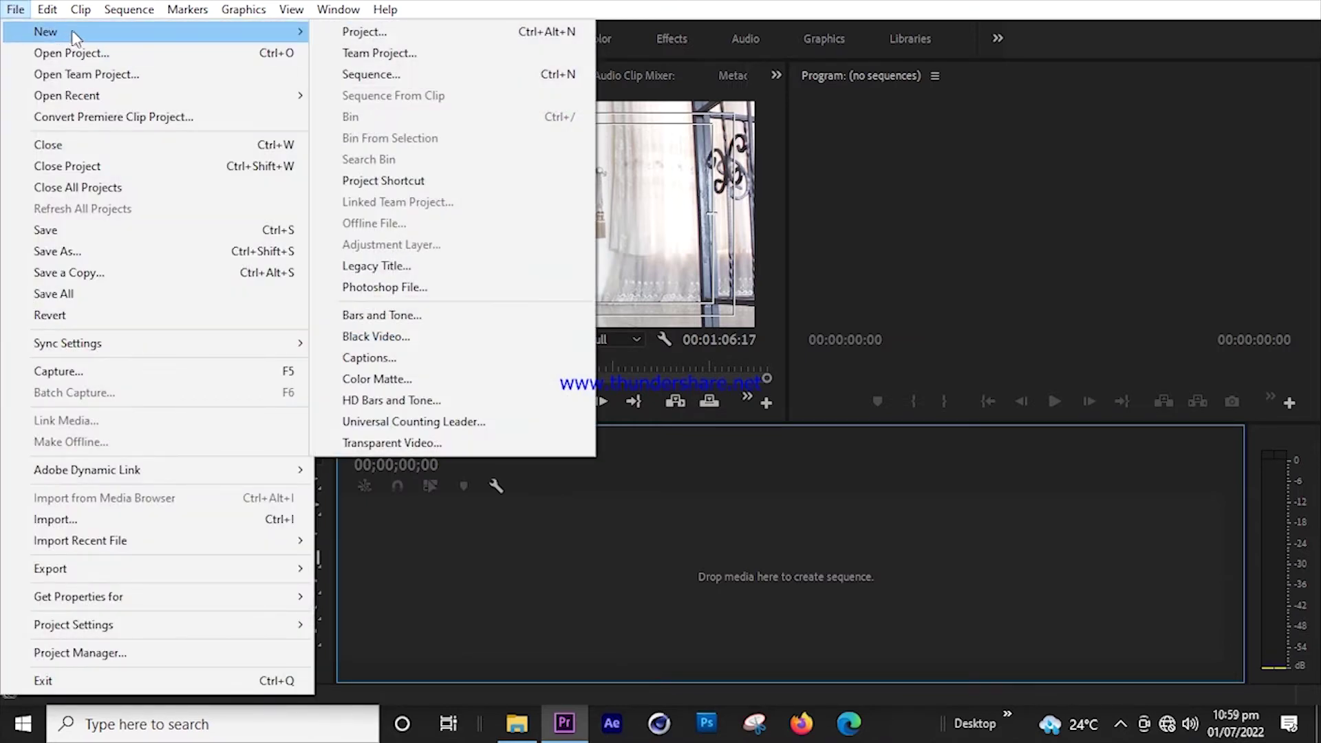
click(243, 9)
click(16, 9)
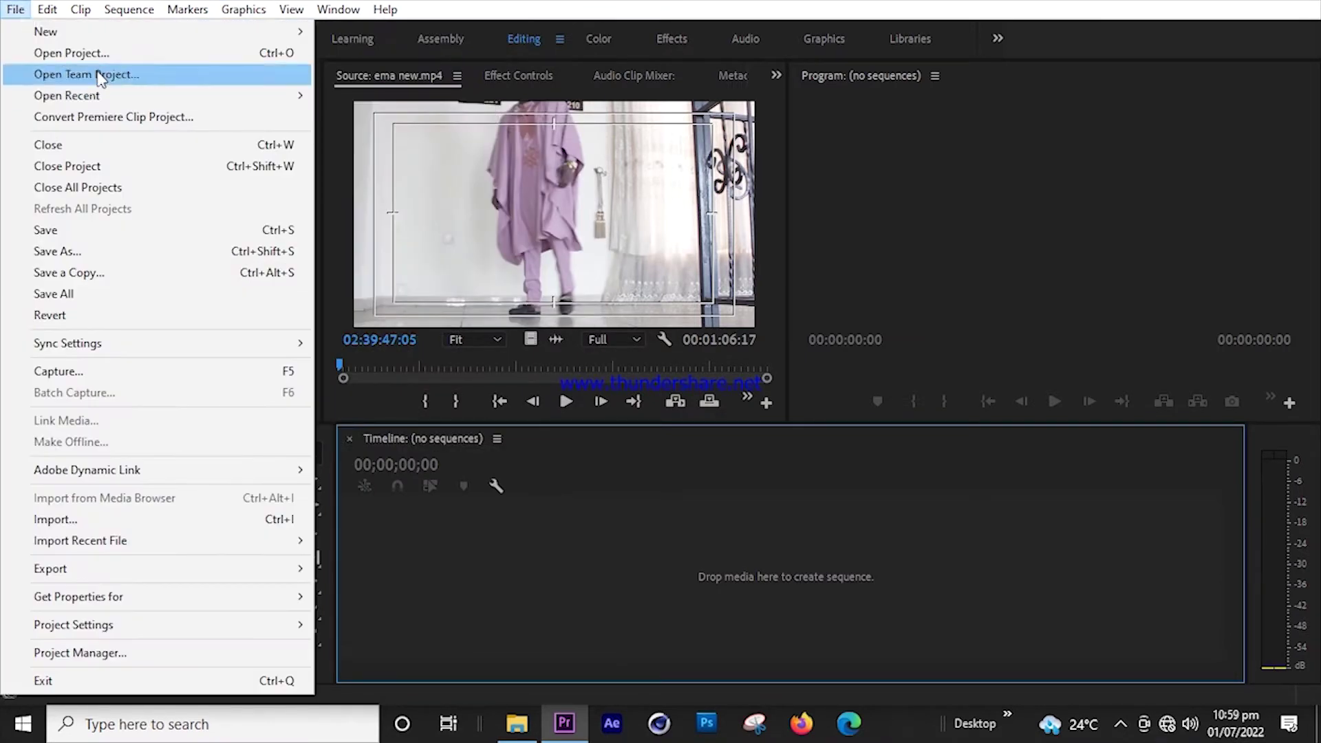
mouse_move(272, 34)
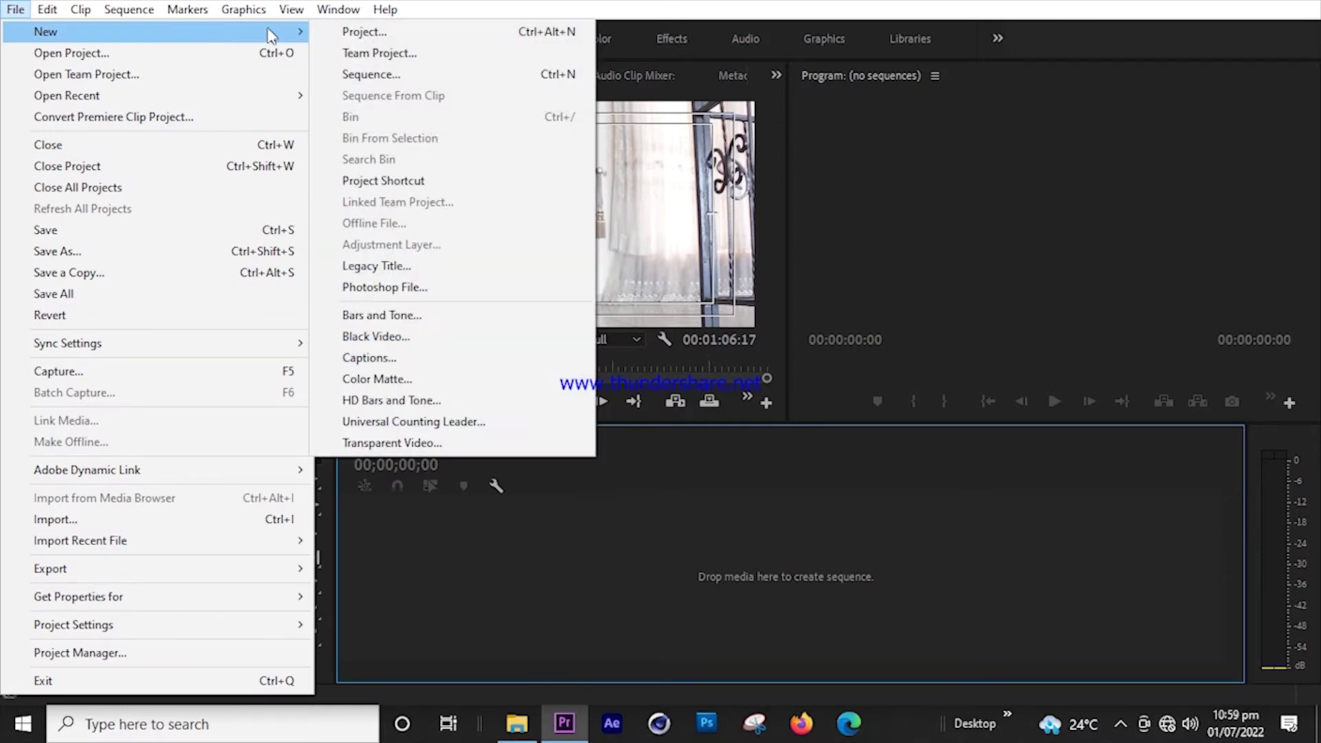
click(354, 73)
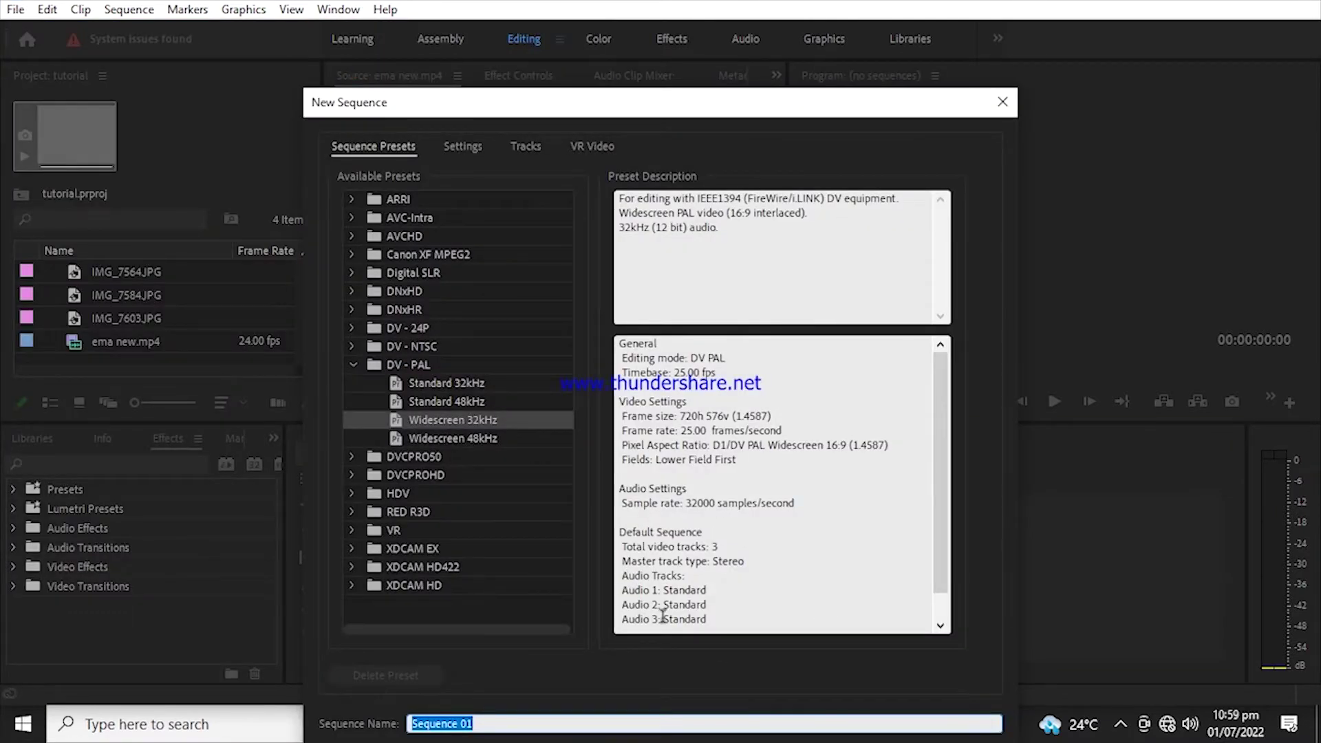
drag(791, 120, 796, 35)
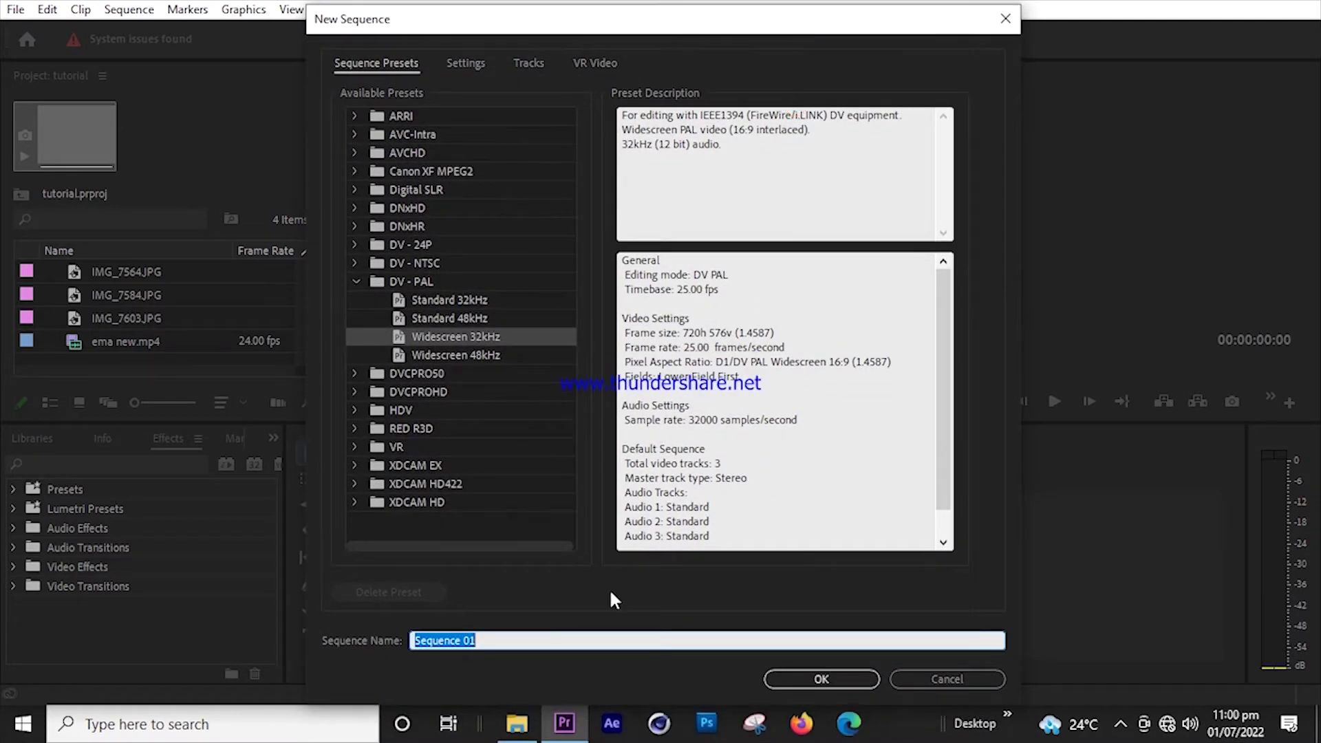
text(tu)
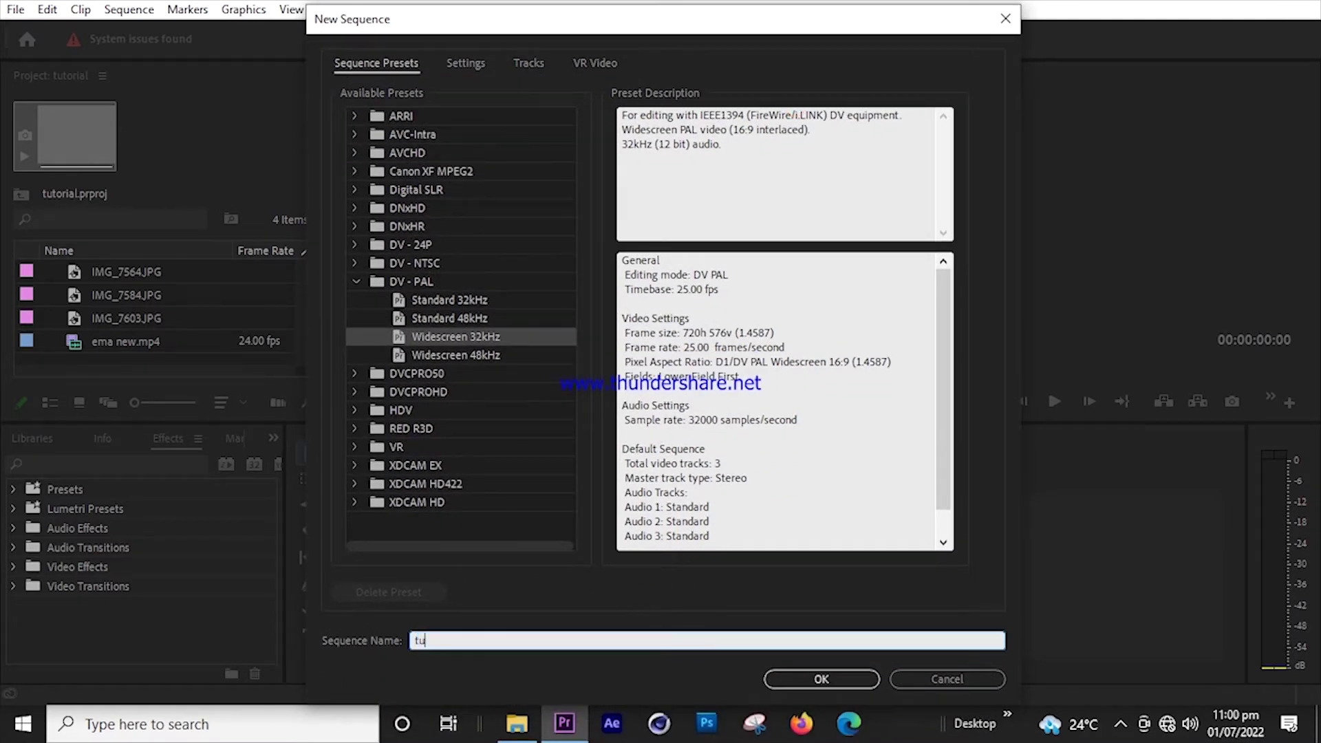
text(torial)
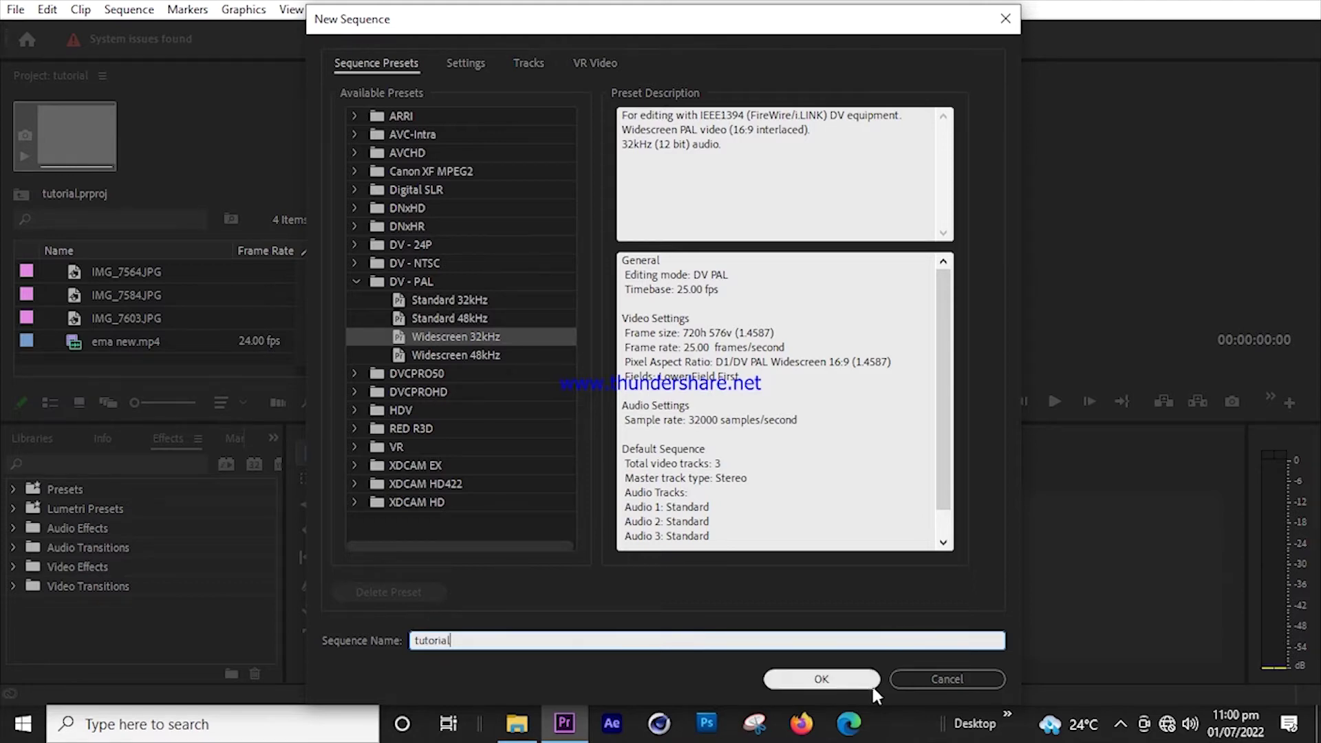
click(851, 679)
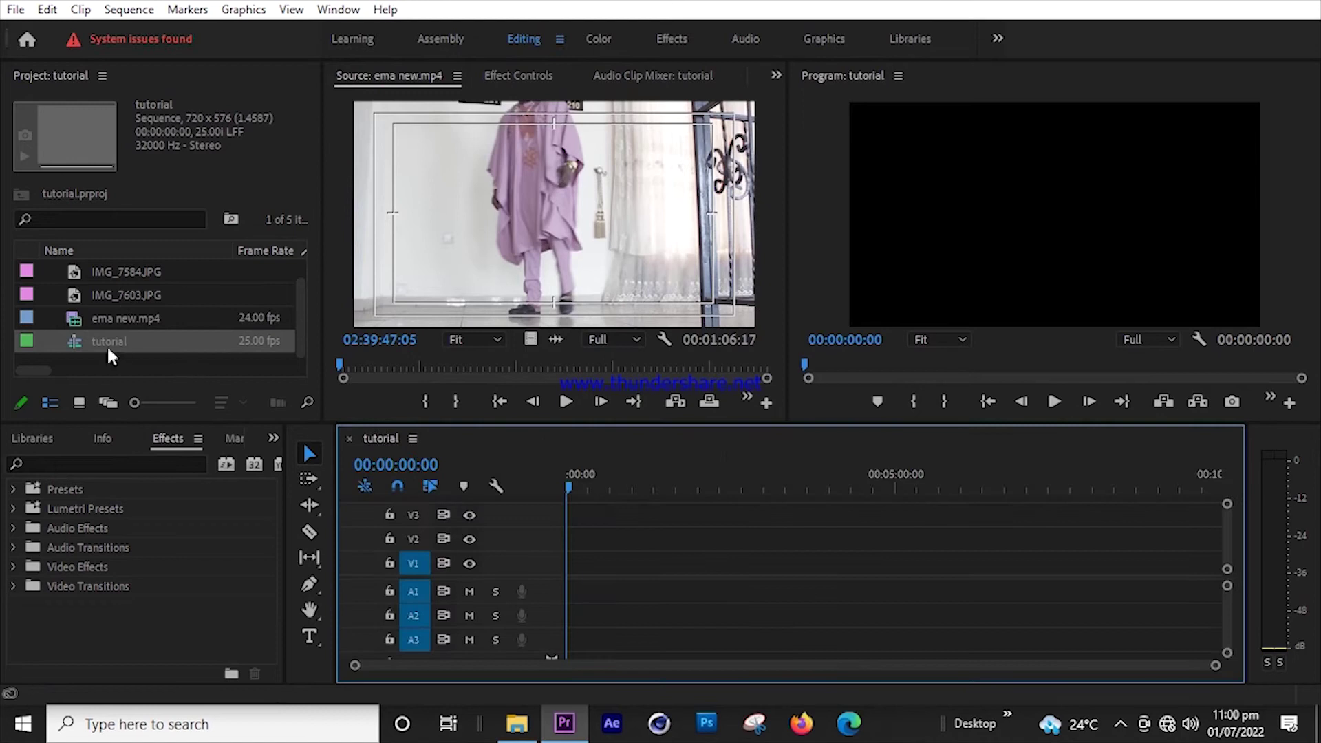
Place ema new.mp4 at the start of tracks V1 and A1, changing the sequence settings to match the clip.
click(72, 315)
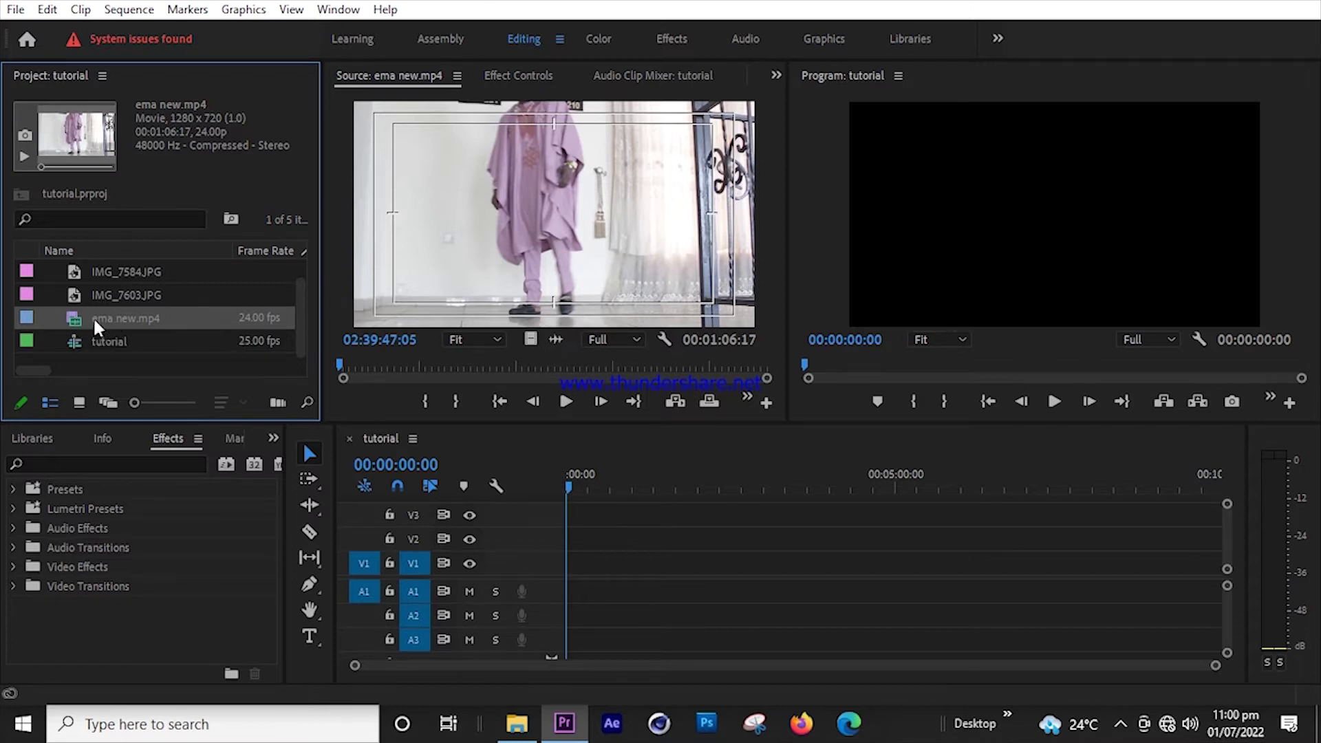
drag(73, 316, 556, 577)
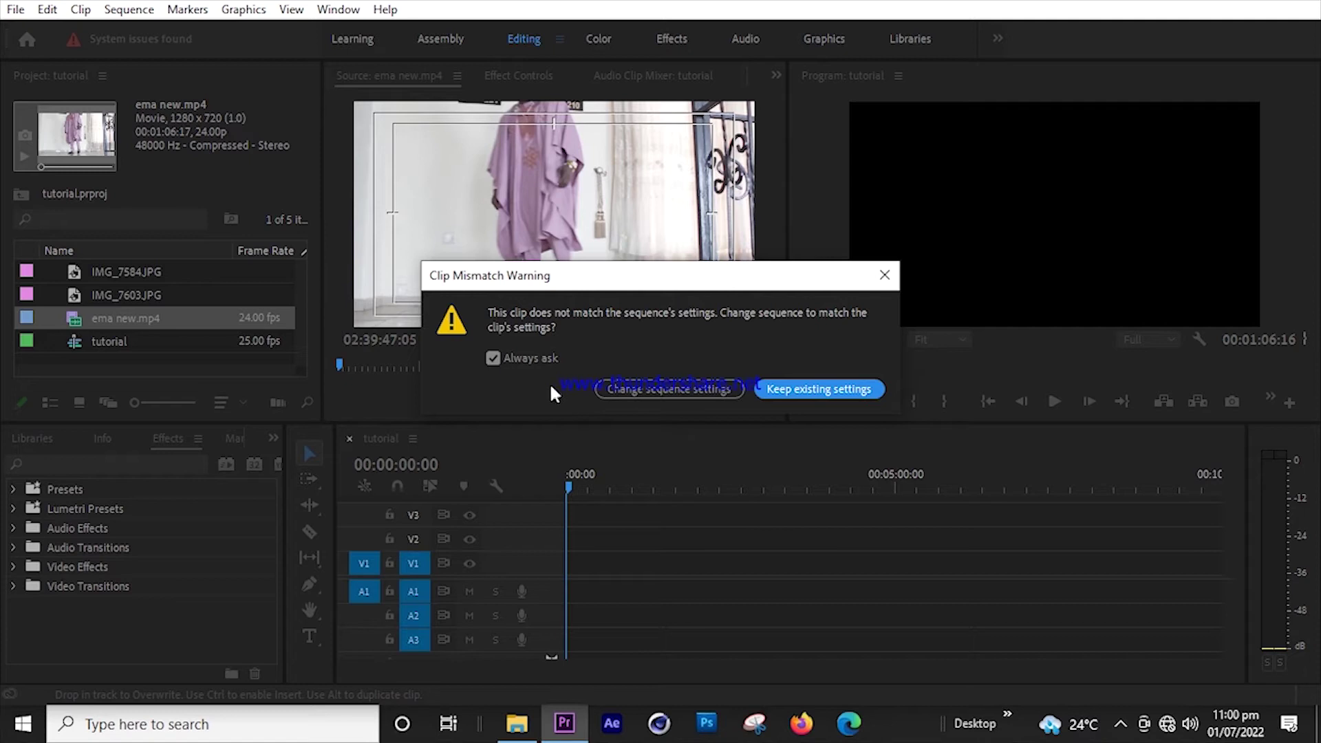
click(653, 395)
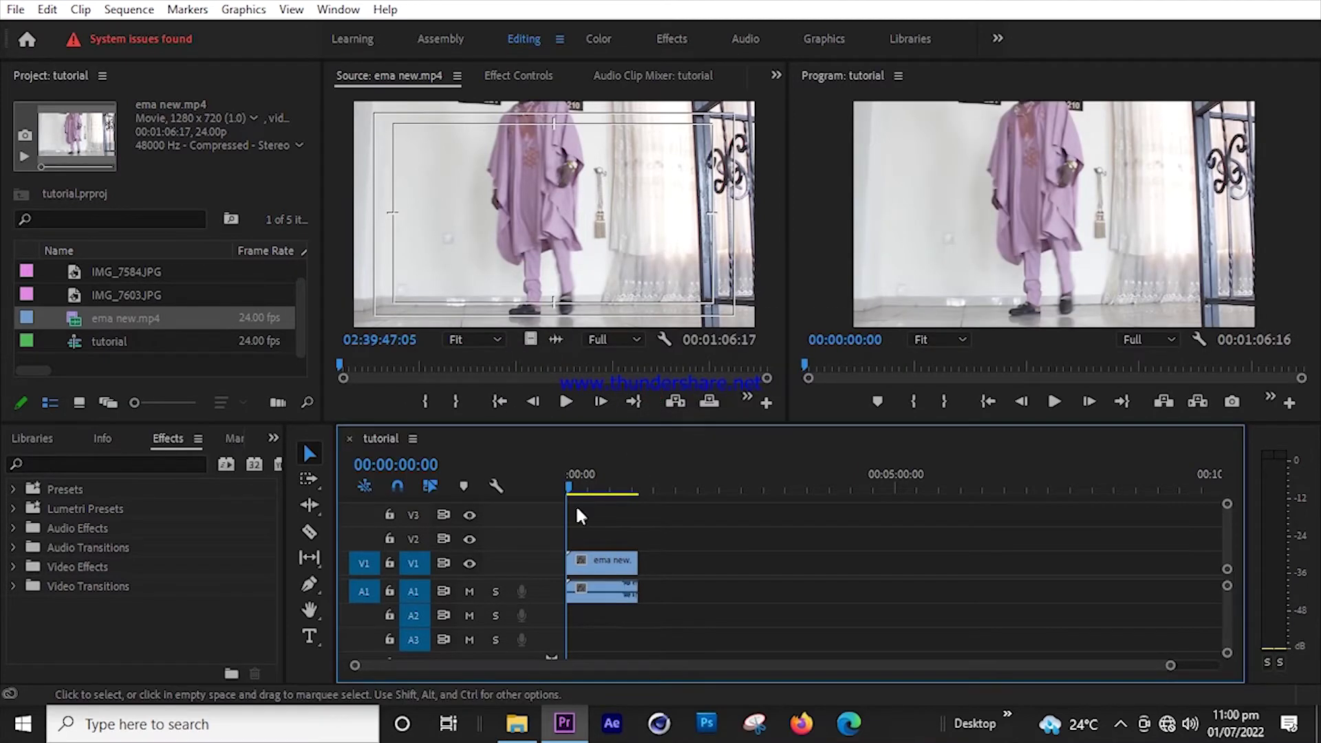
Play the tutorial sequence from its start, stop playback, and move the playhead to 00:00:05:14.
drag(356, 666, 370, 666)
key(=)
key(=)
key(=)
key(=)
key(=)
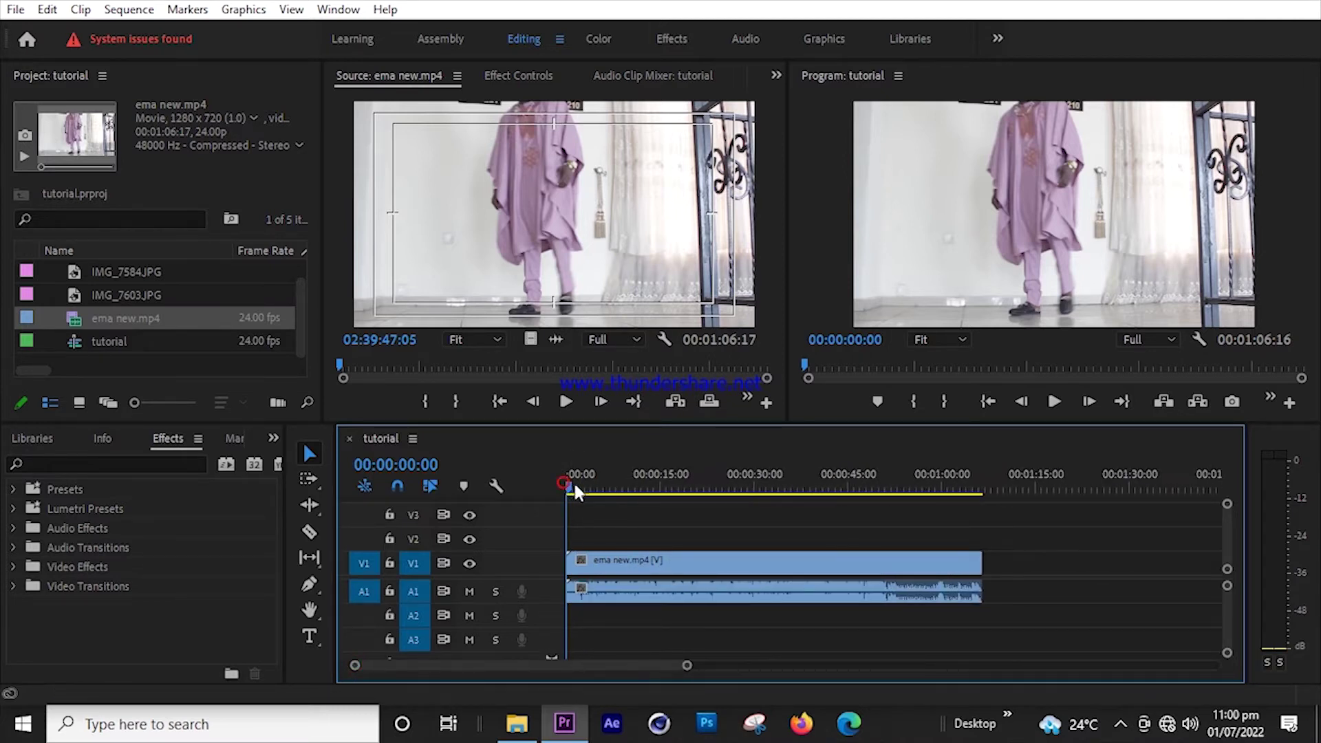
mouse_move(569, 485)
mouse_down()
mouse_move(587, 485)
mouse_move(568, 488)
mouse_up()
key(space)
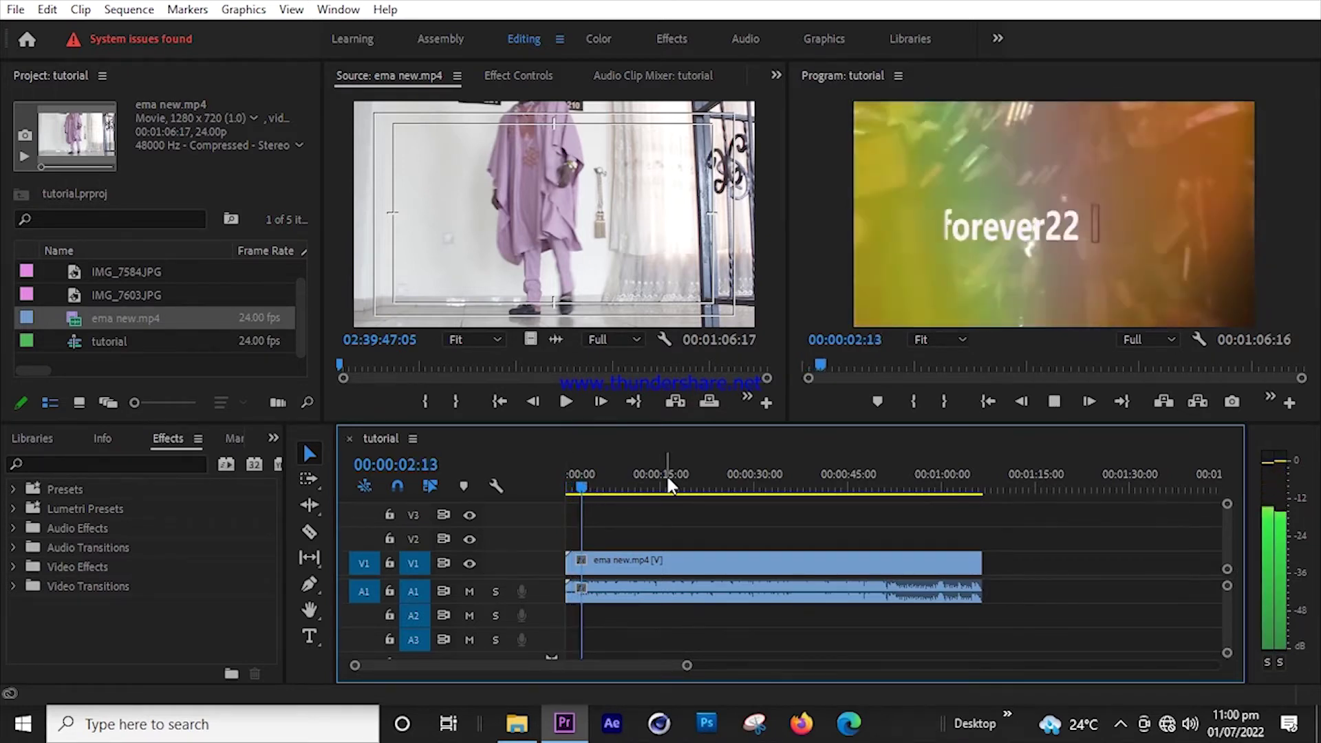
key(space)
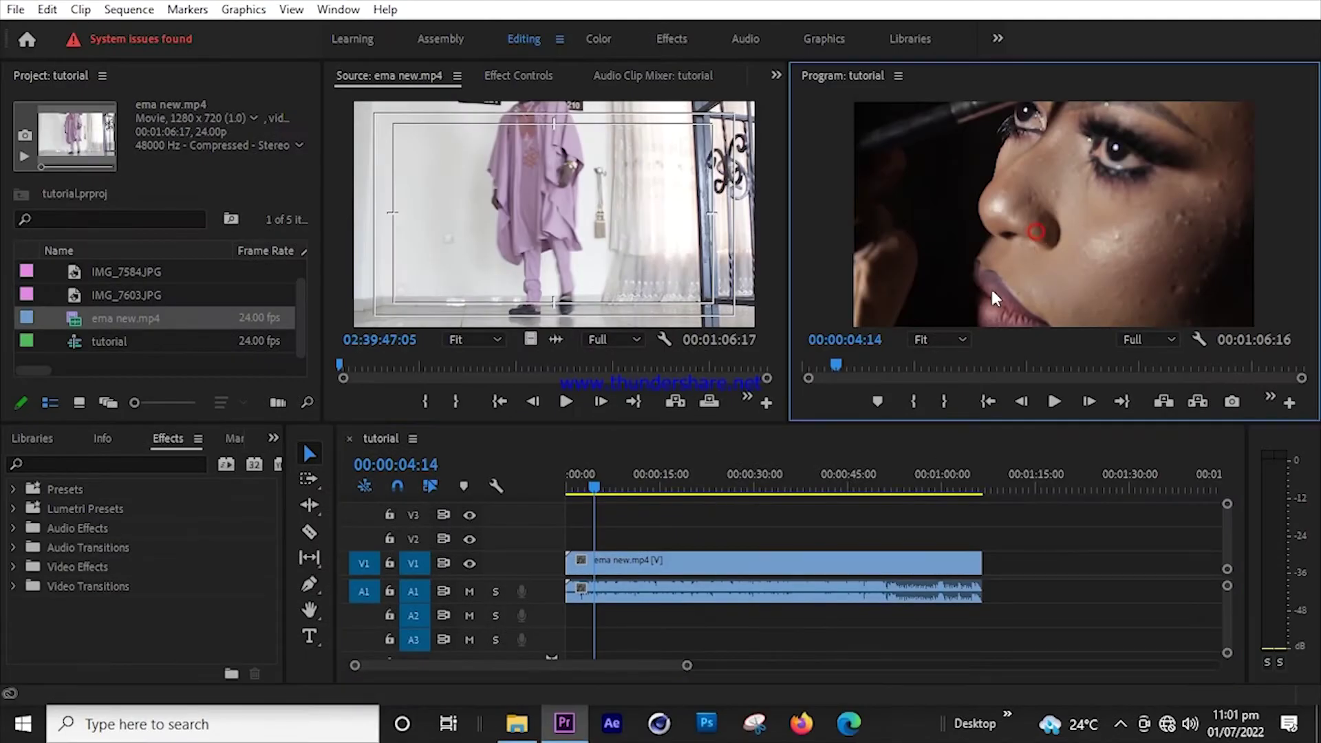
drag(597, 480, 603, 480)
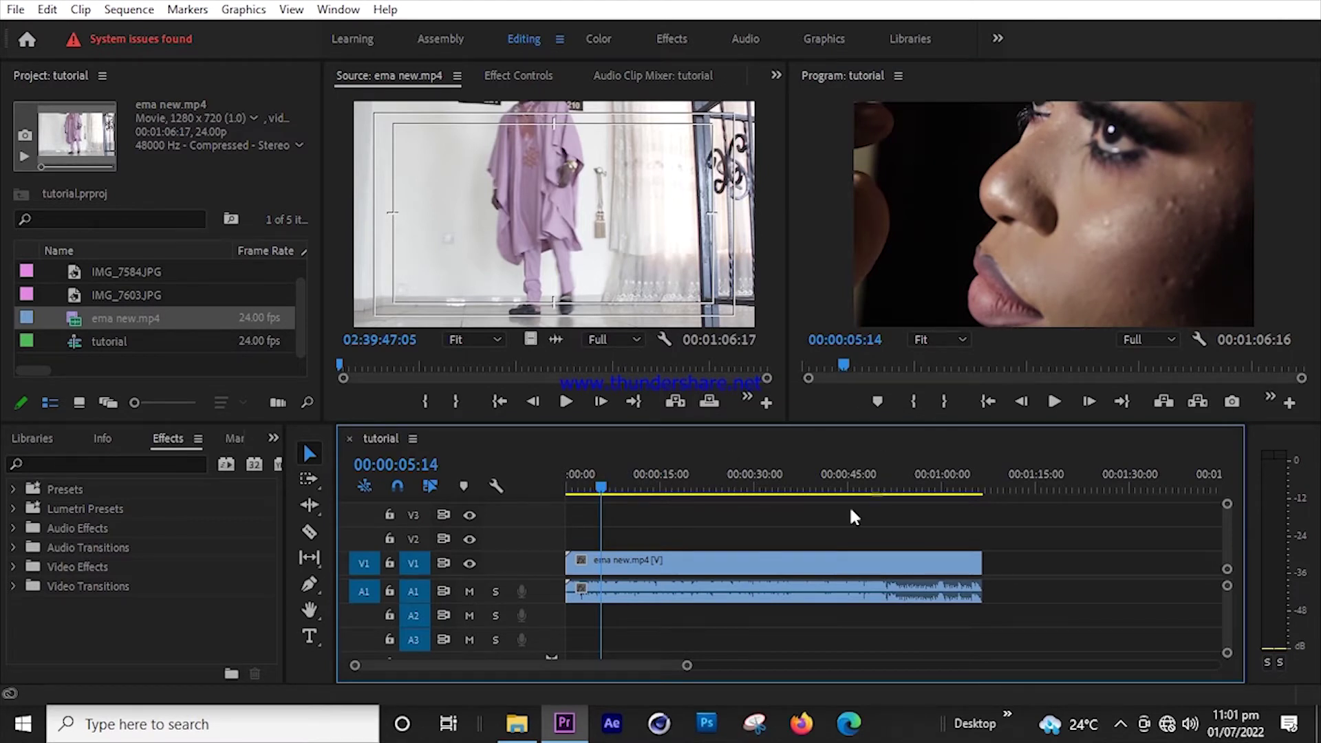
Preview IMG_7603.JPG and IMG_7584.JPG in the Source Monitor and scrub the latter to 00;00;25;22.
click(76, 300)
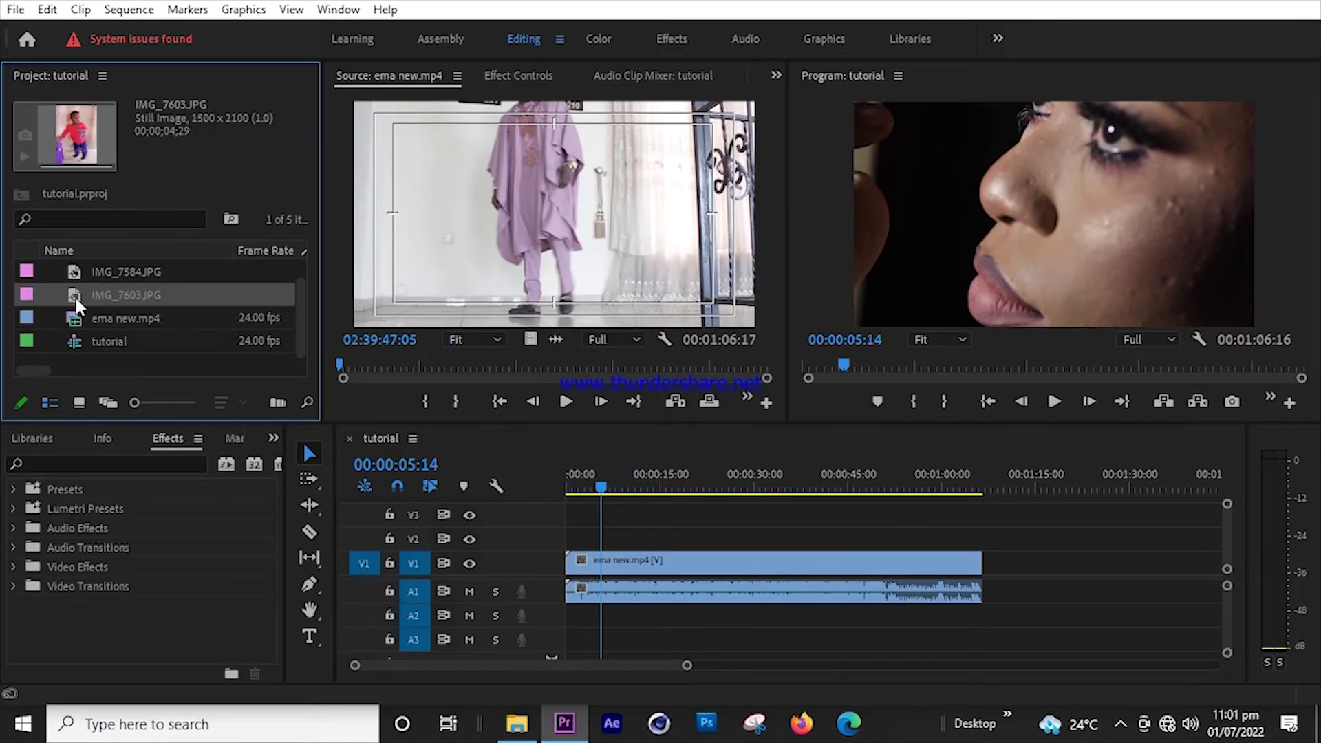
double_click(75, 295)
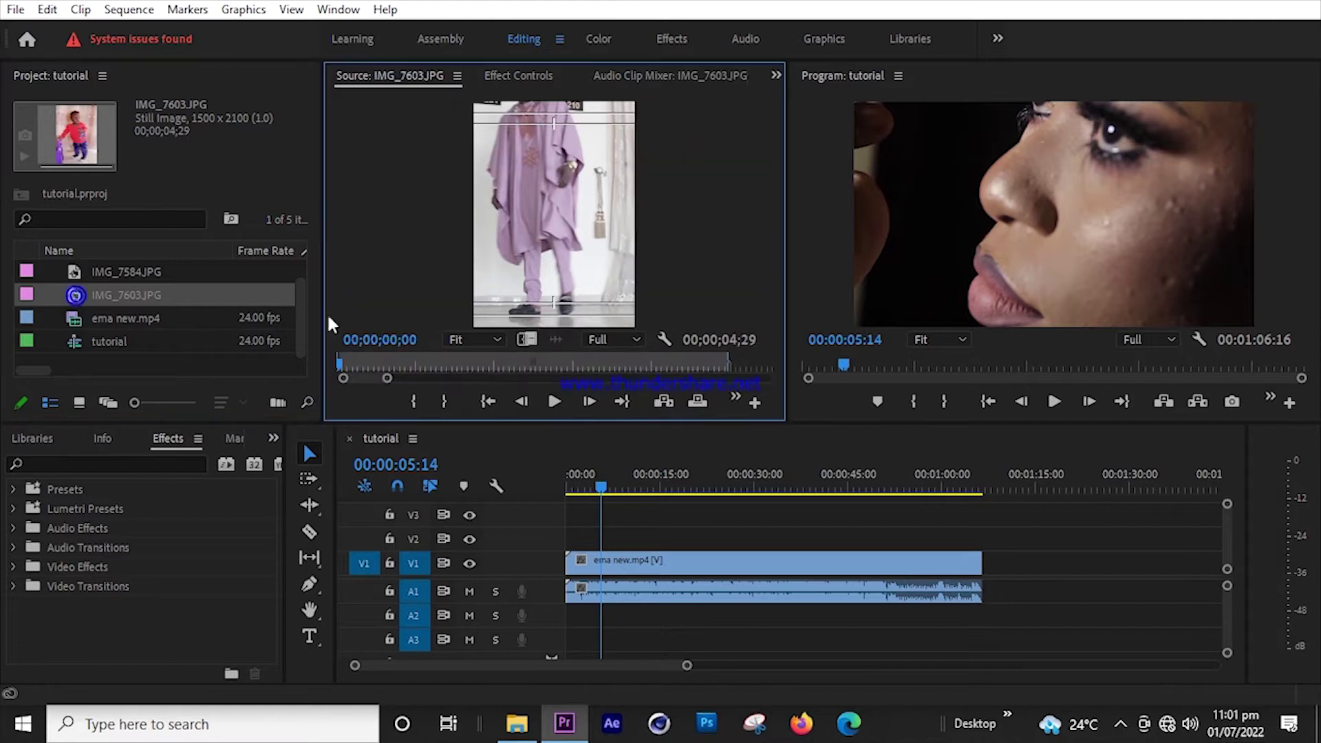
double_click(76, 269)
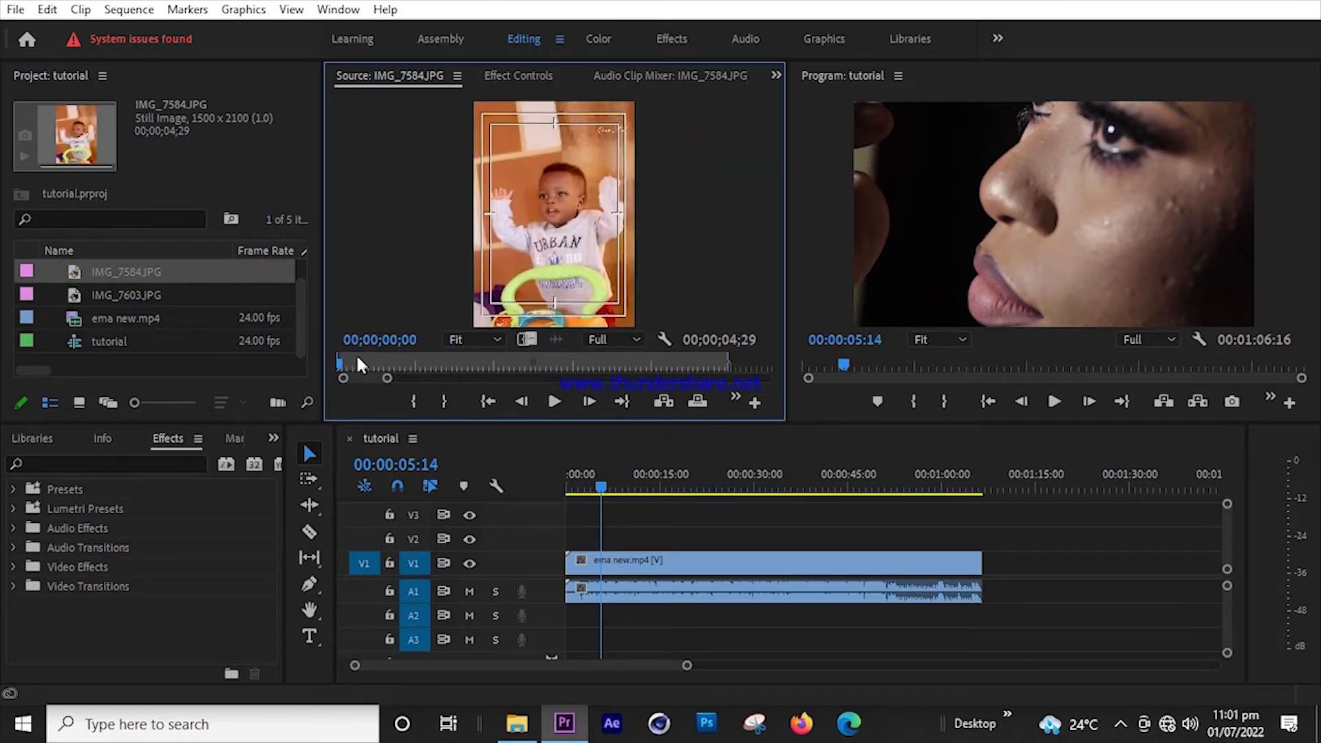
drag(388, 378, 403, 378)
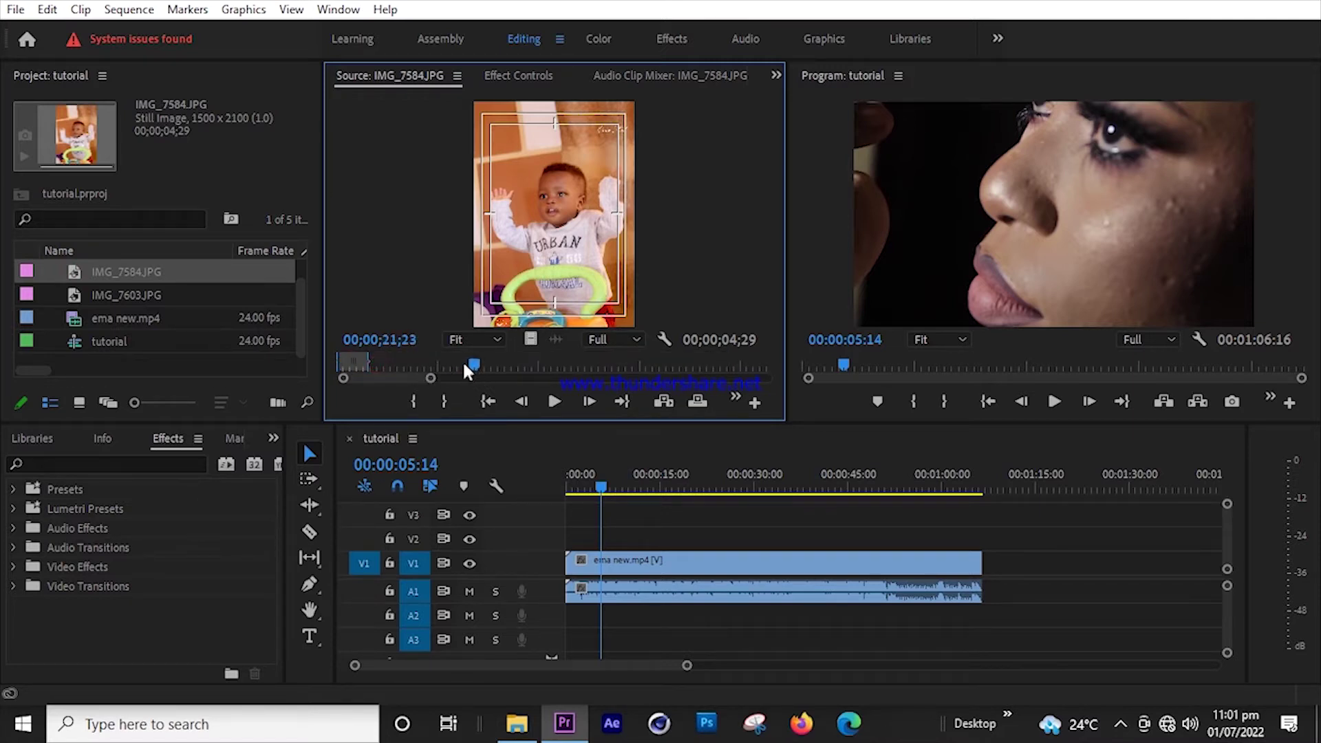
click(73, 273)
click(75, 293)
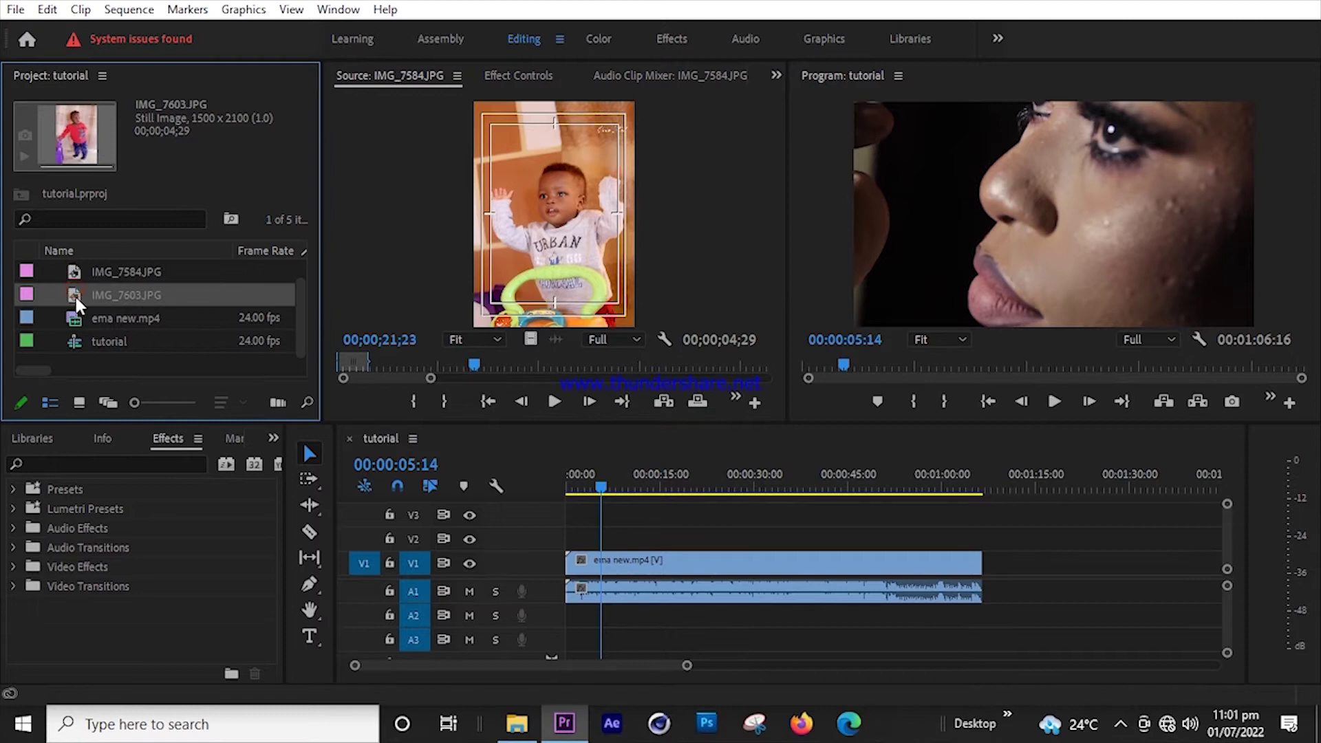
drag(469, 362, 498, 372)
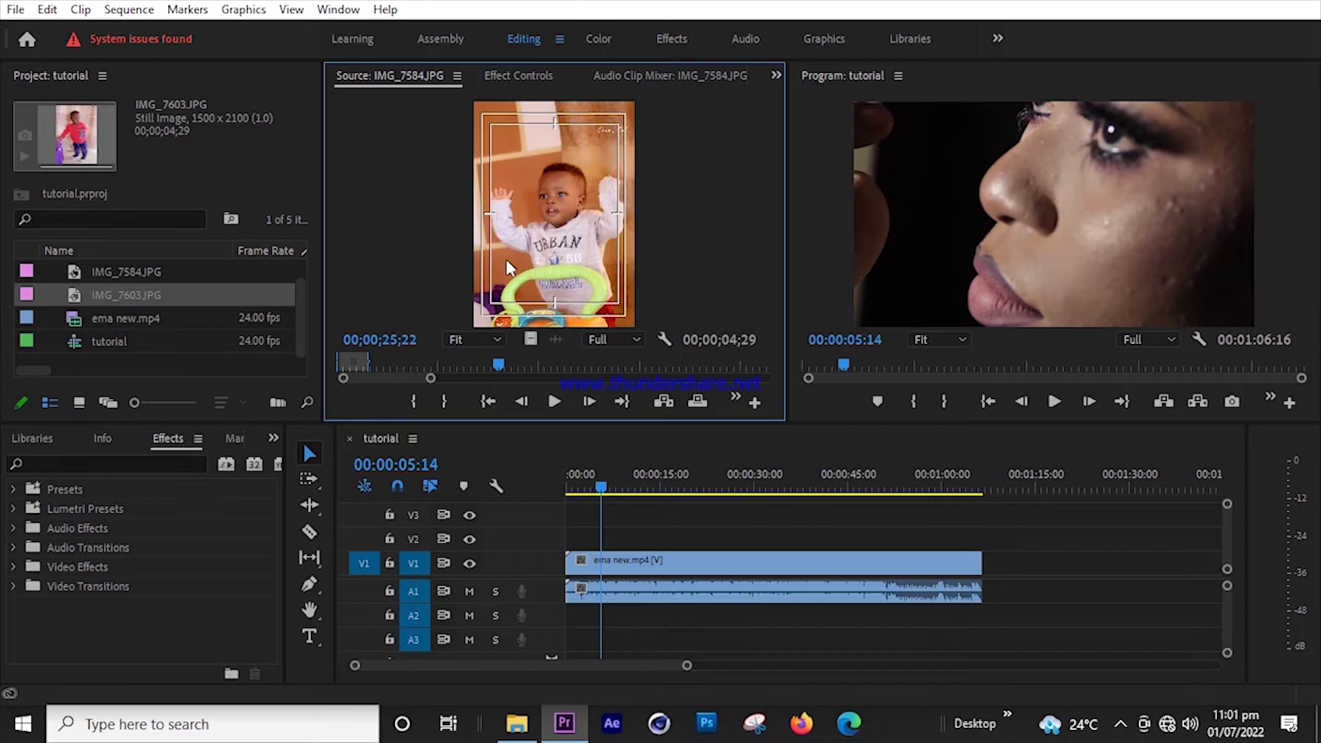
scroll(300, 326, up, 1)
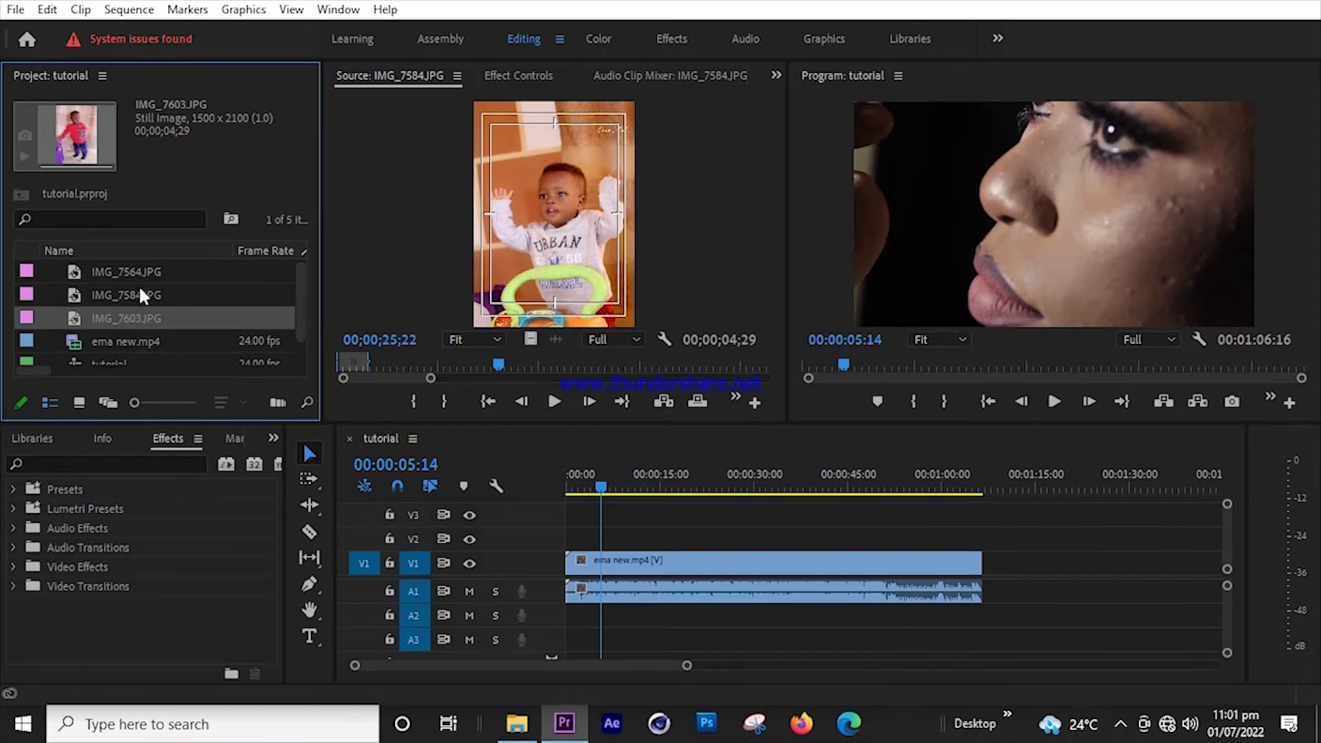
Select IMG_7584.JPG in the project and look through the imported items.
click(117, 294)
scroll(301, 292, down, 1)
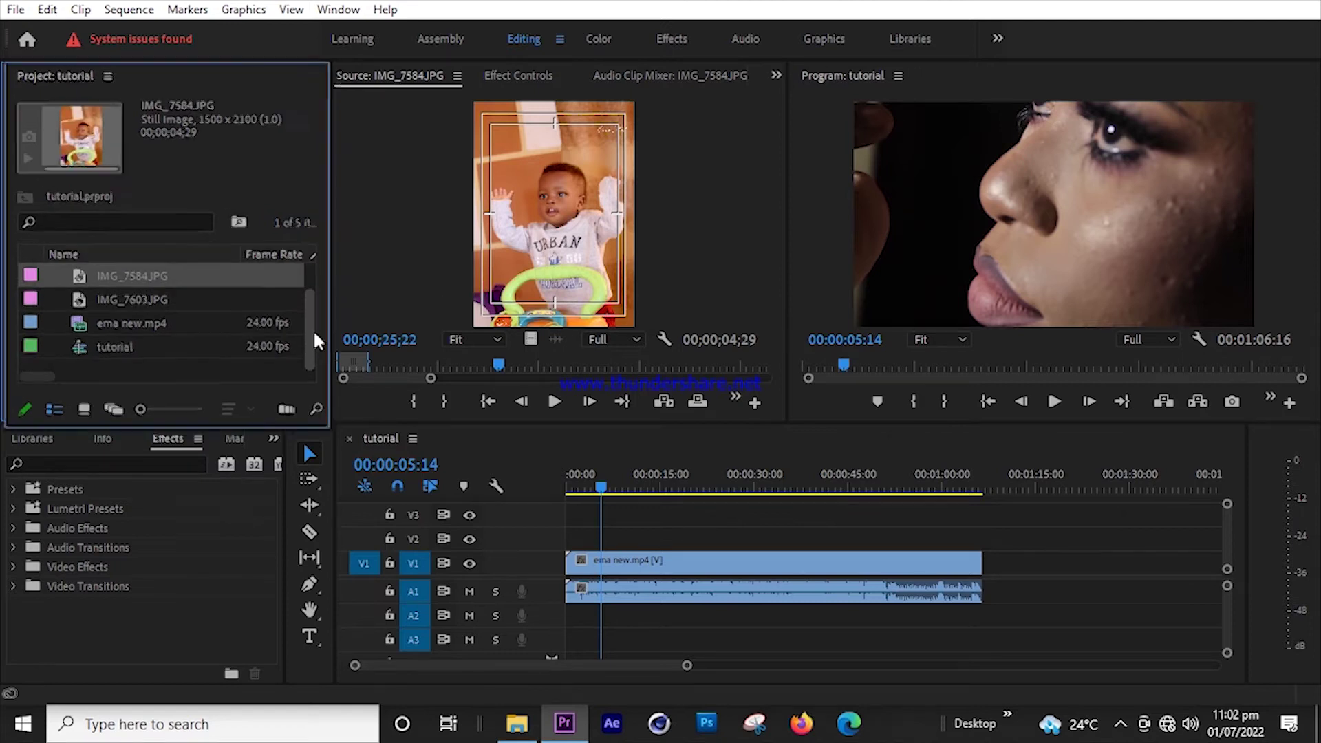
scroll(311, 323, up, 1)
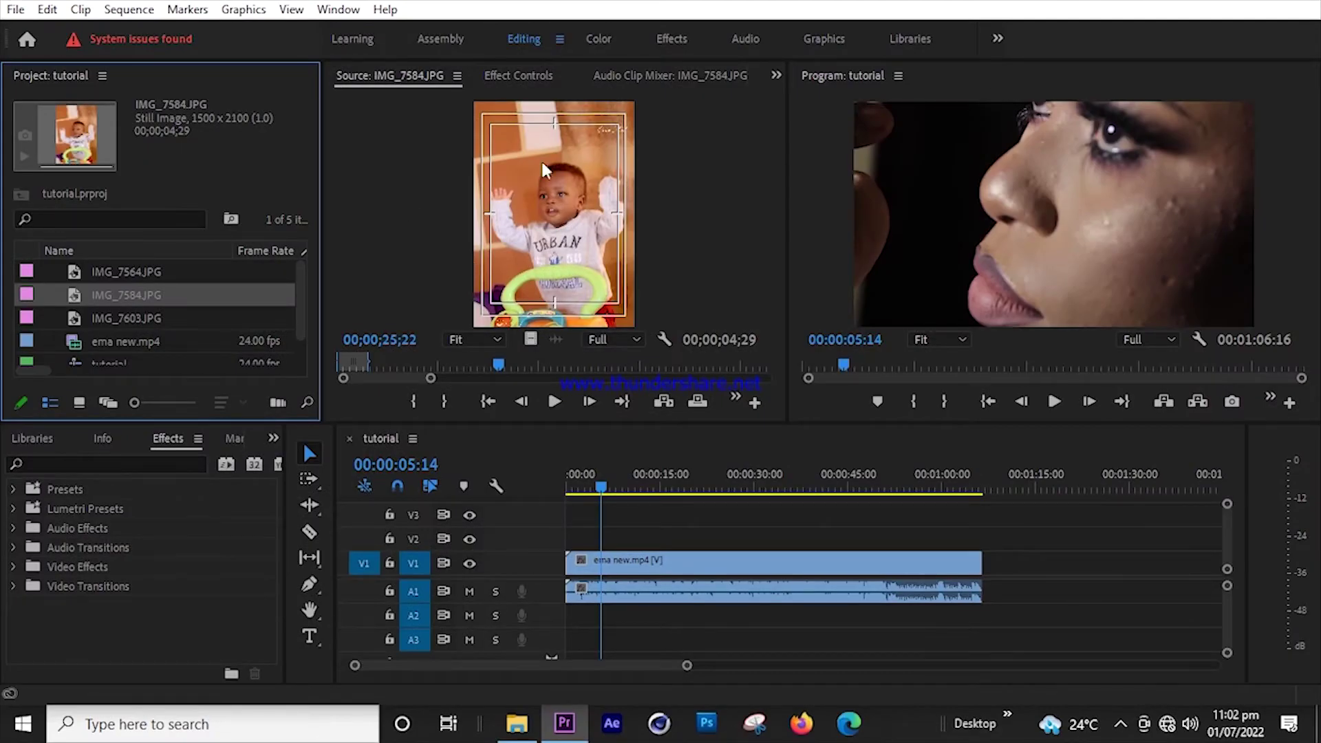
Set the motion Position of ema new.mp4 on V1 to 638.0, 326.0 and its Scale to 112.0 in the Effect Controls.
click(497, 77)
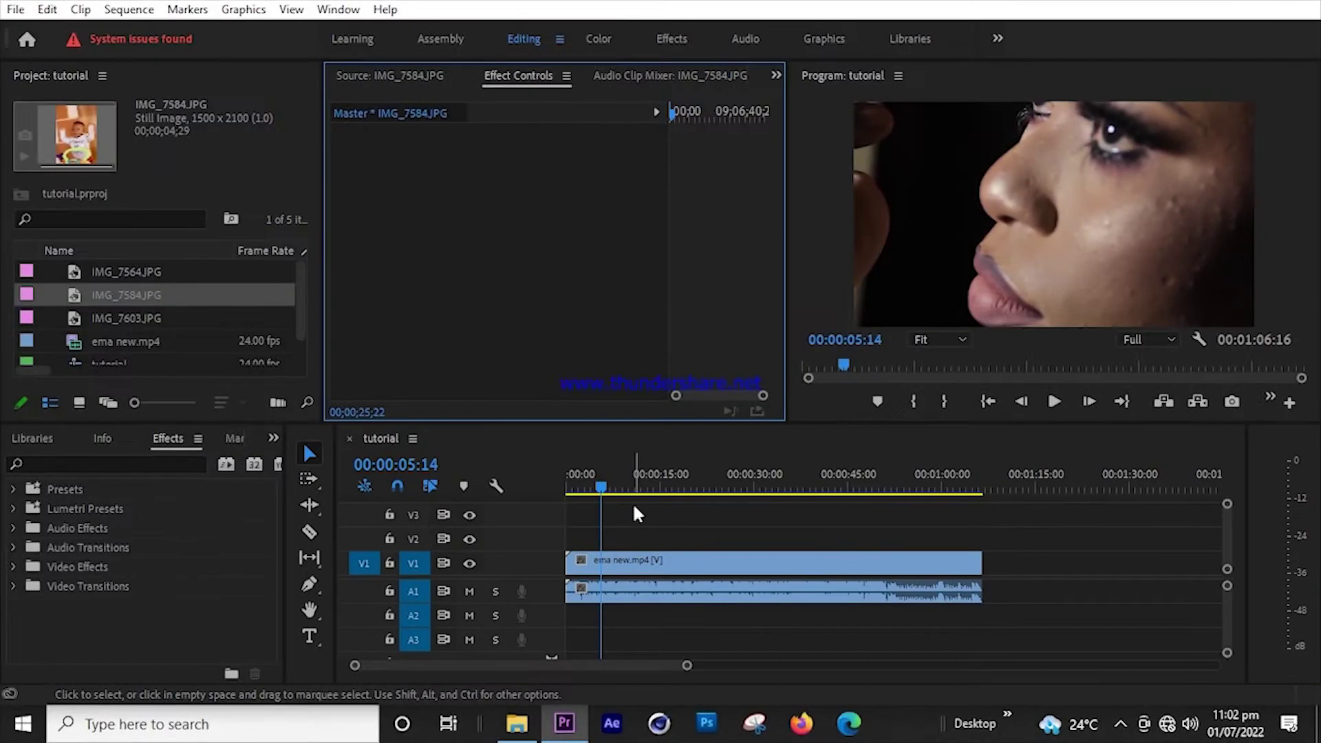
click(643, 560)
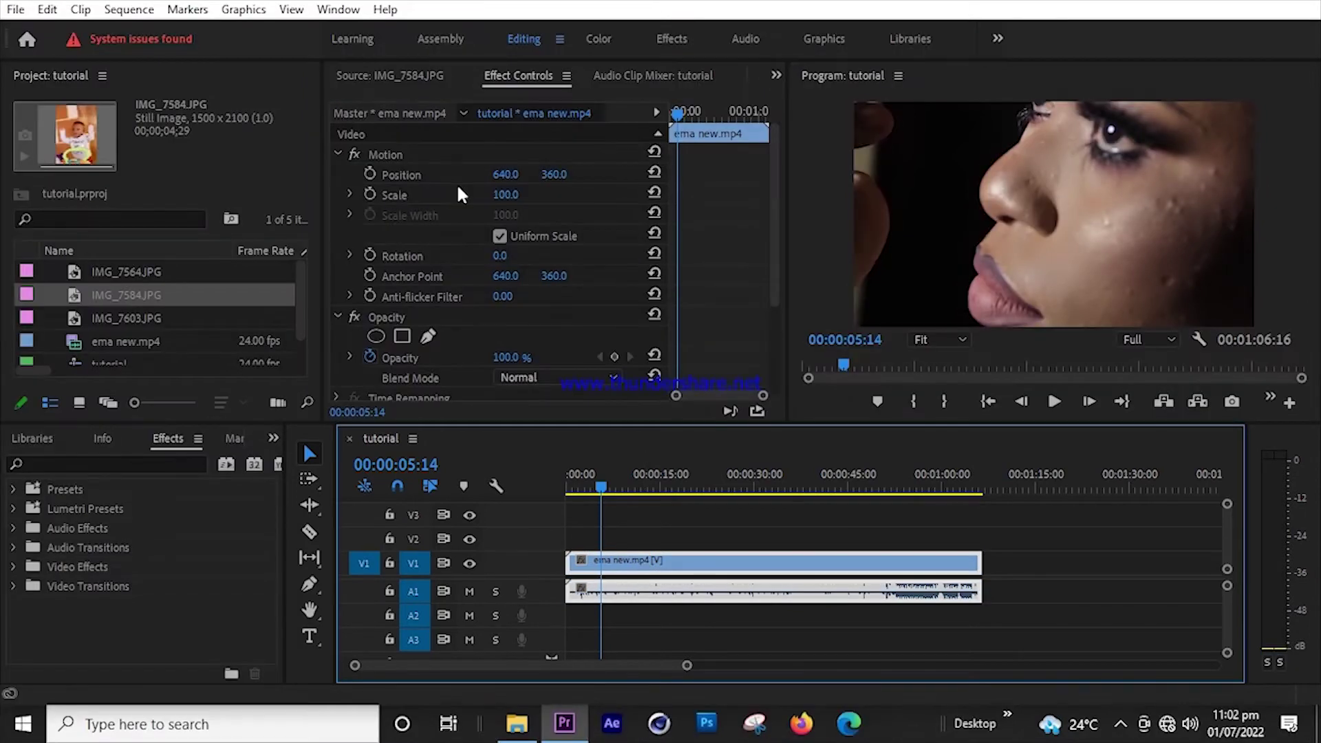
click(506, 180)
mouse_move(505, 174)
mouse_down()
mouse_move(597, 174)
mouse_move(530, 174)
mouse_move(513, 198)
mouse_up()
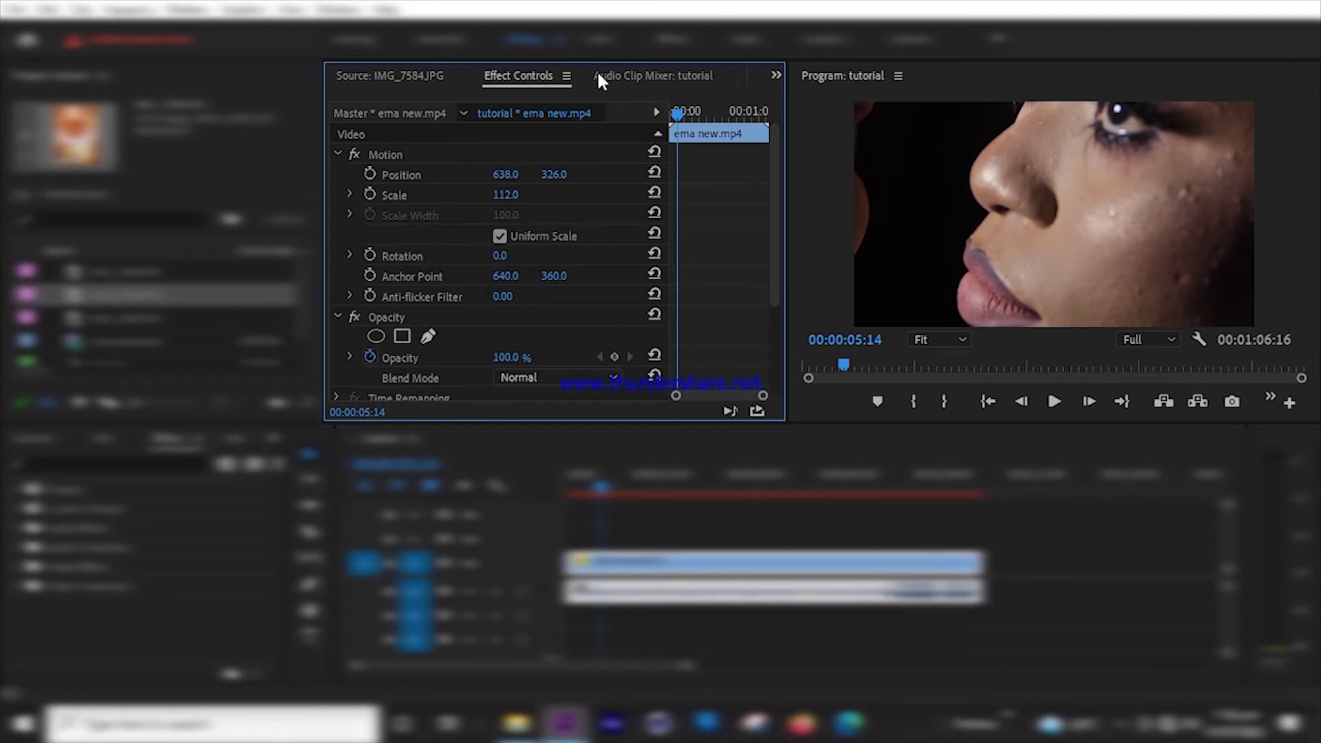
Play the sequence while watching the Audio Clip Mixer levels, stop at 00:00:18:00, and view the Metadata.
click(639, 74)
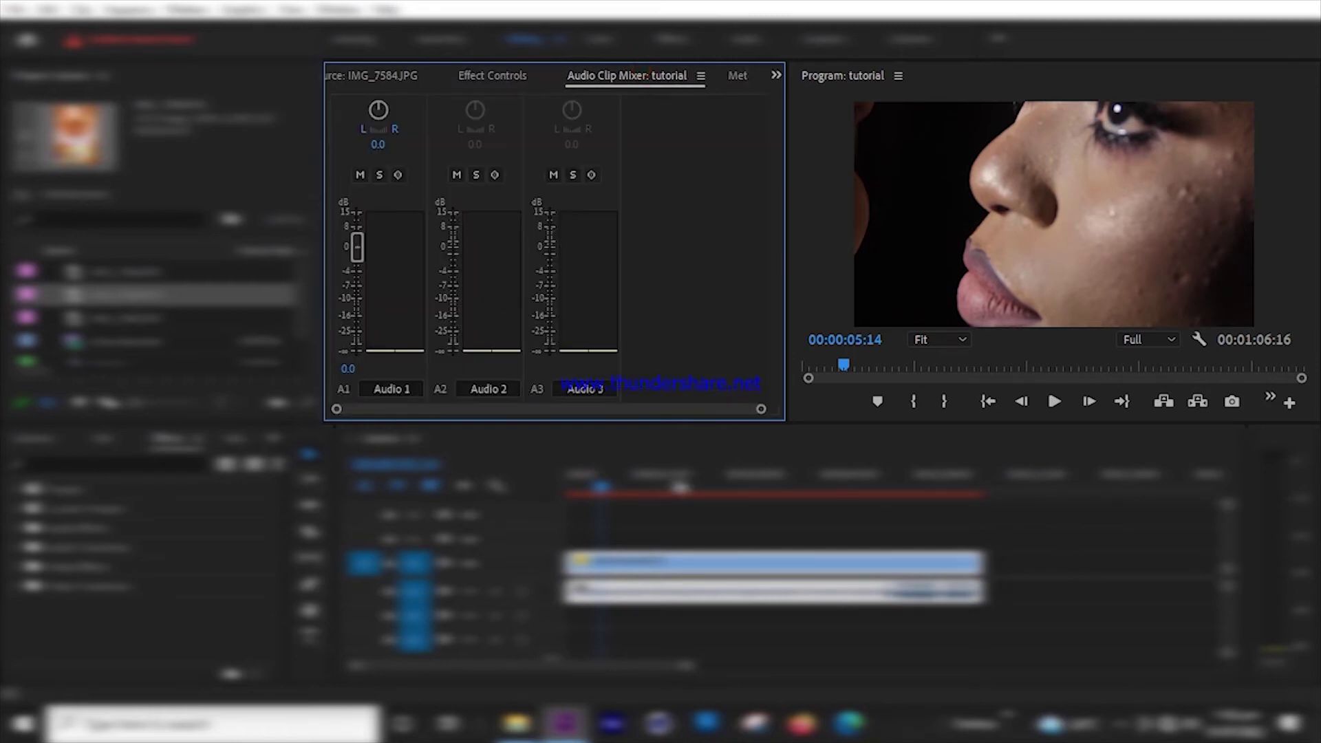
key(space)
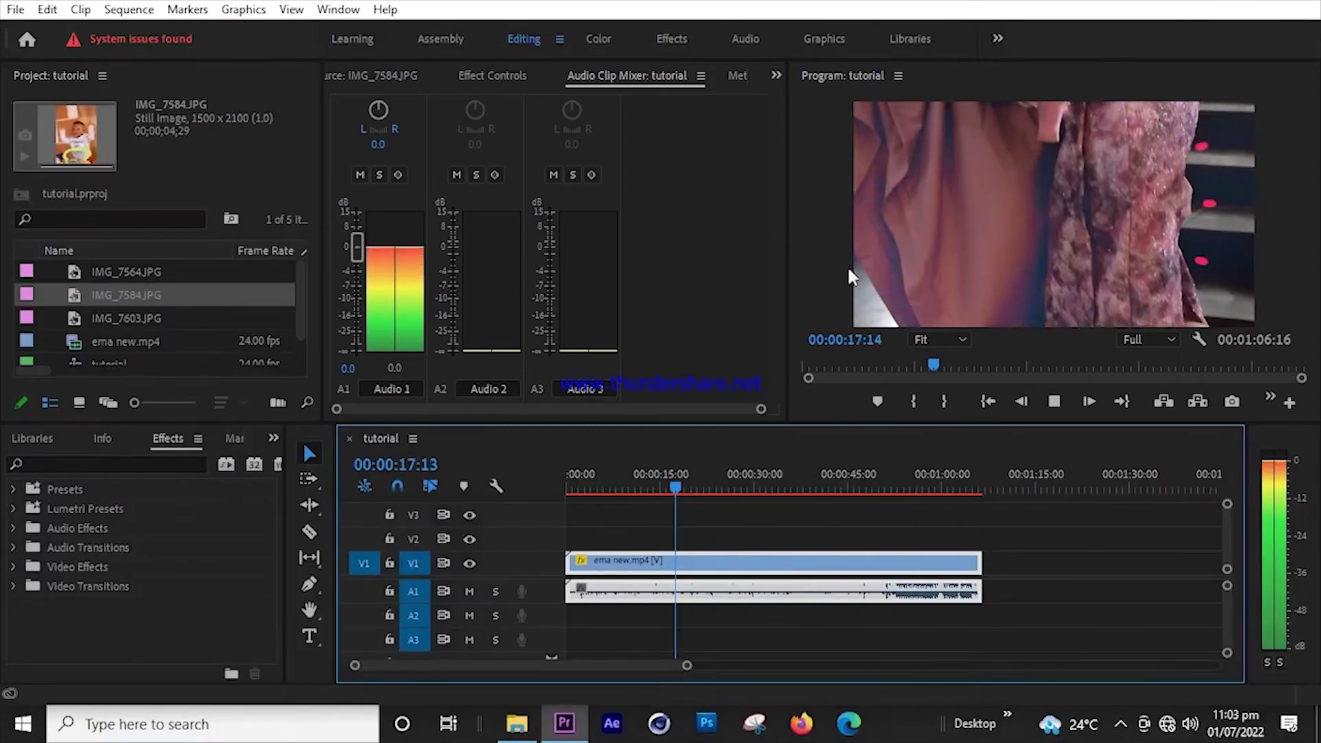
key(space)
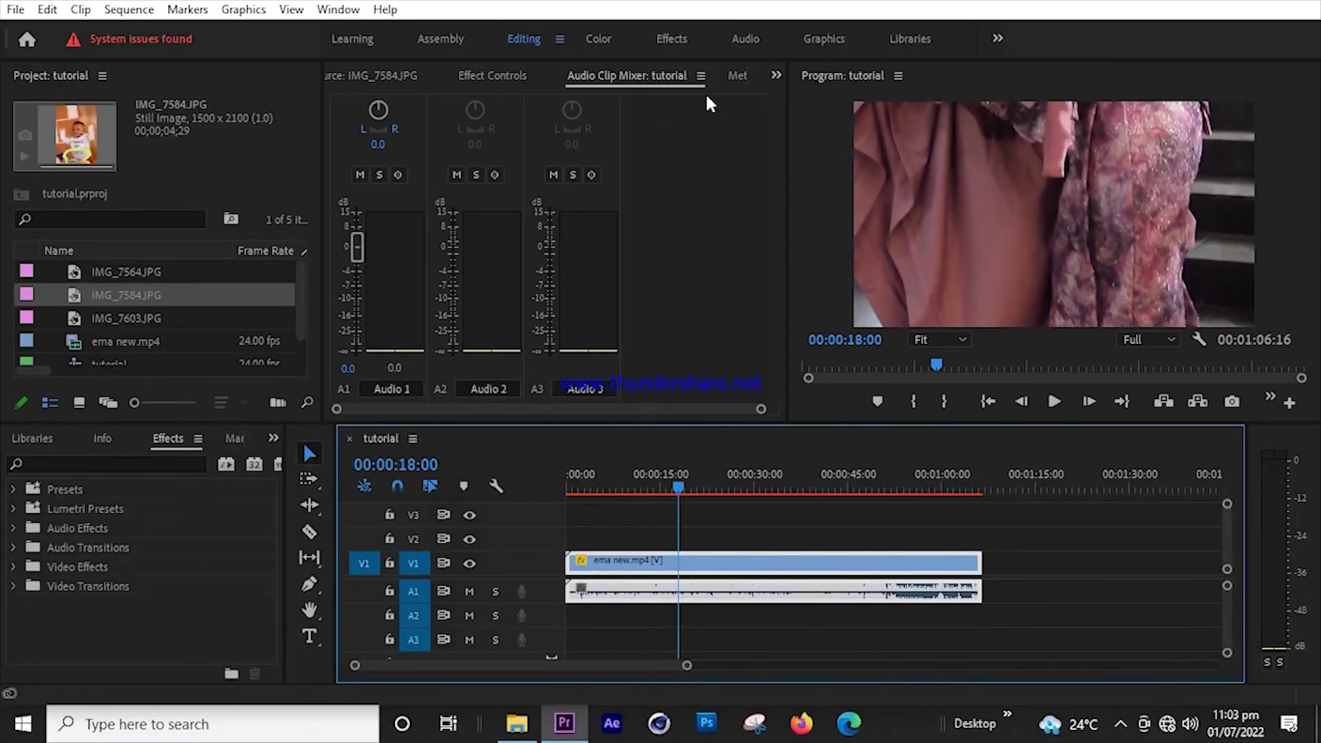
click(736, 76)
click(545, 82)
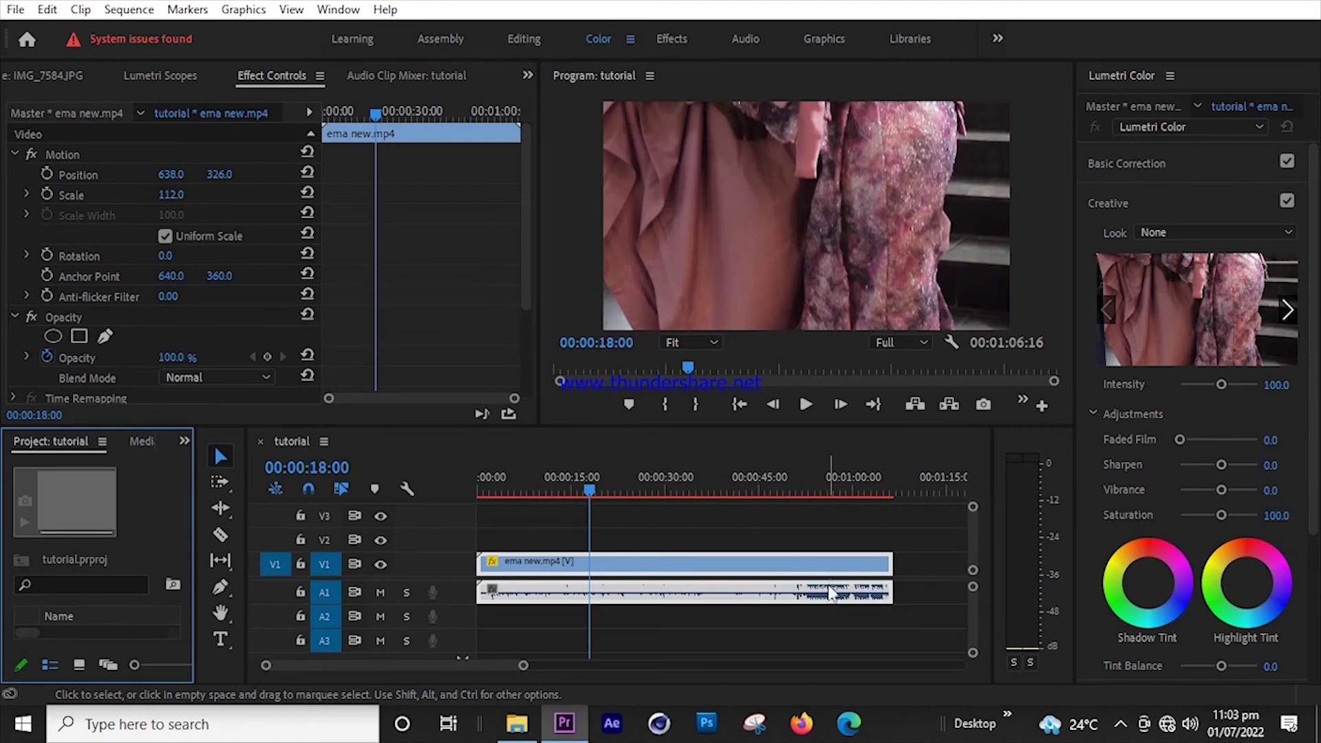
Move the playhead to 00:00:25:16 in the Color workspace.
click(617, 491)
drag(619, 493, 638, 490)
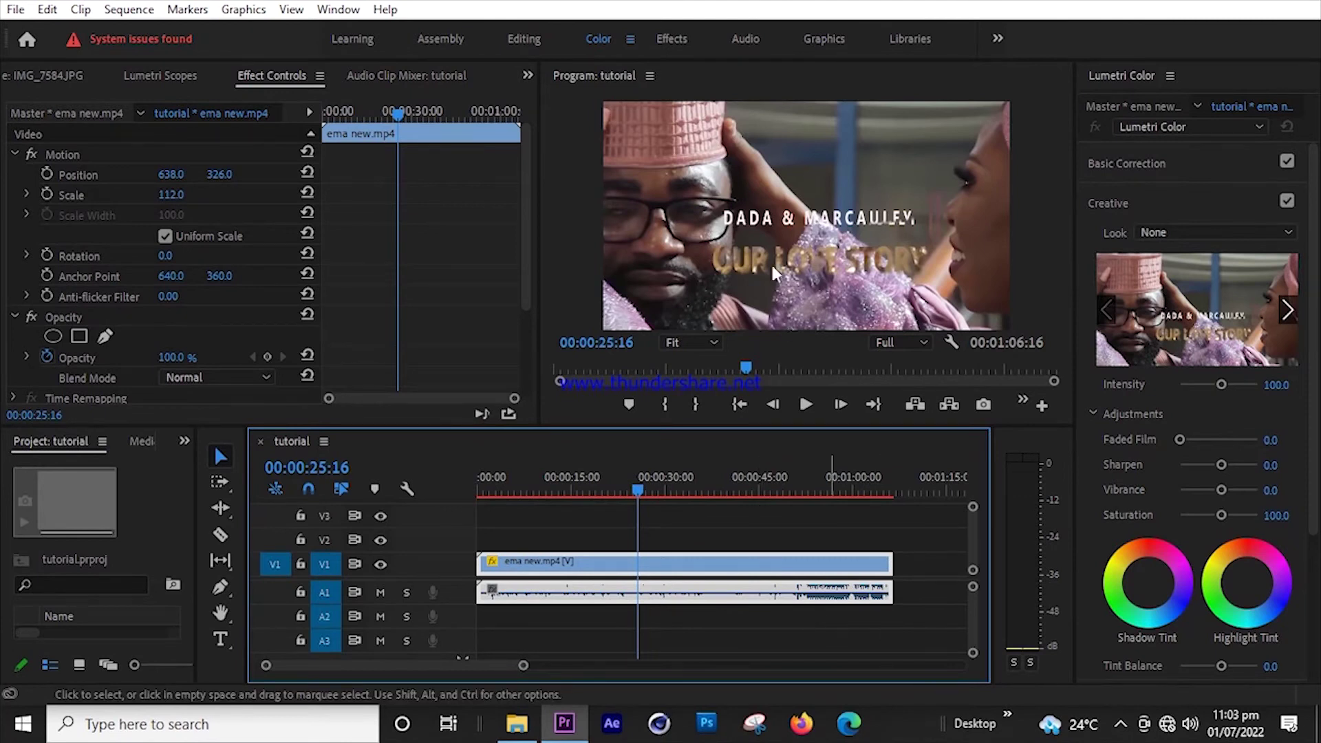
Browse the effect presets, including Blurs, in the Effects workspace and view the Audio workspace.
click(666, 43)
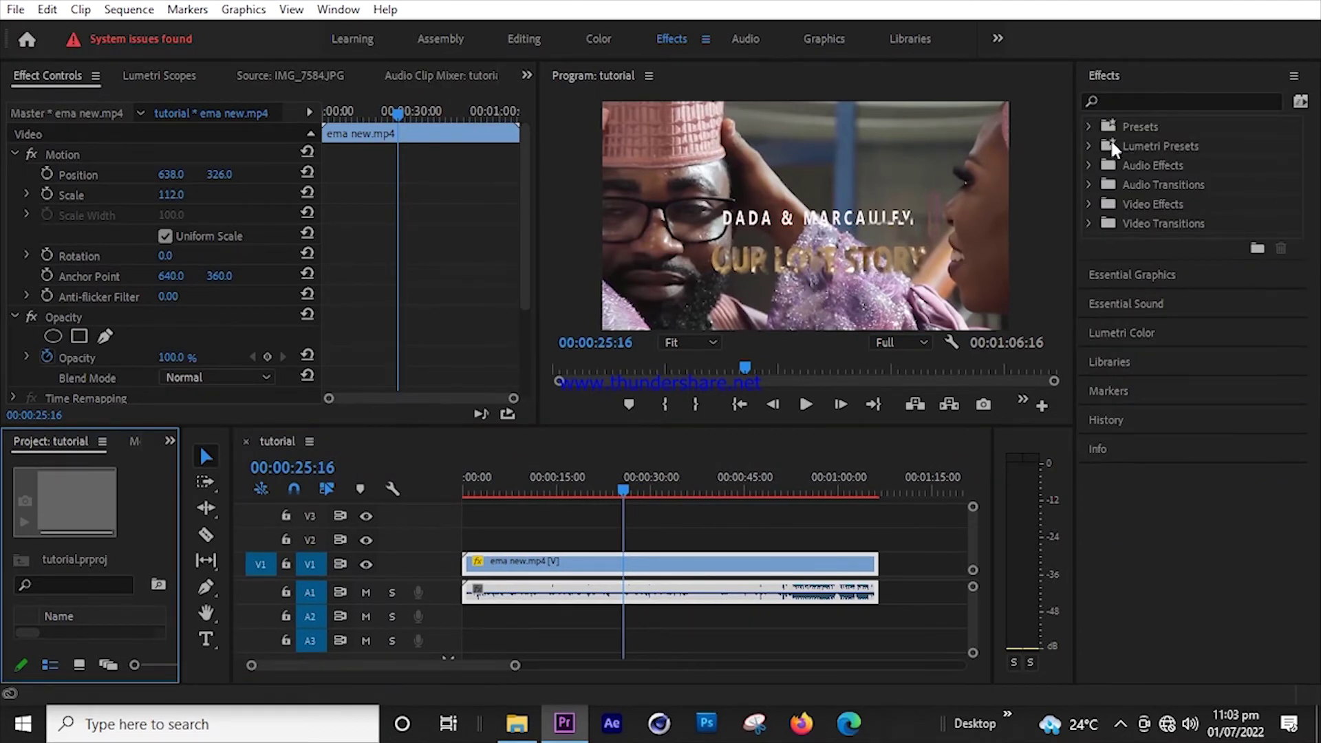
click(1089, 126)
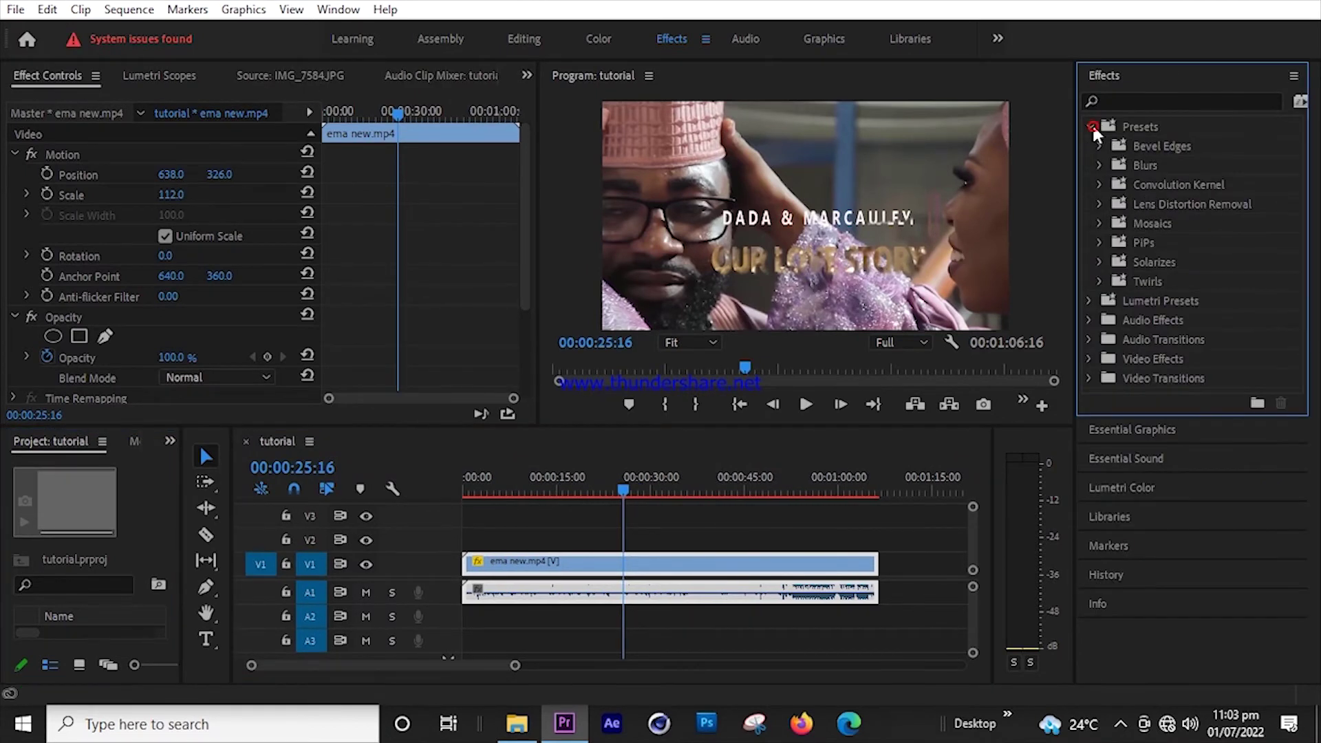
click(1100, 165)
click(1099, 165)
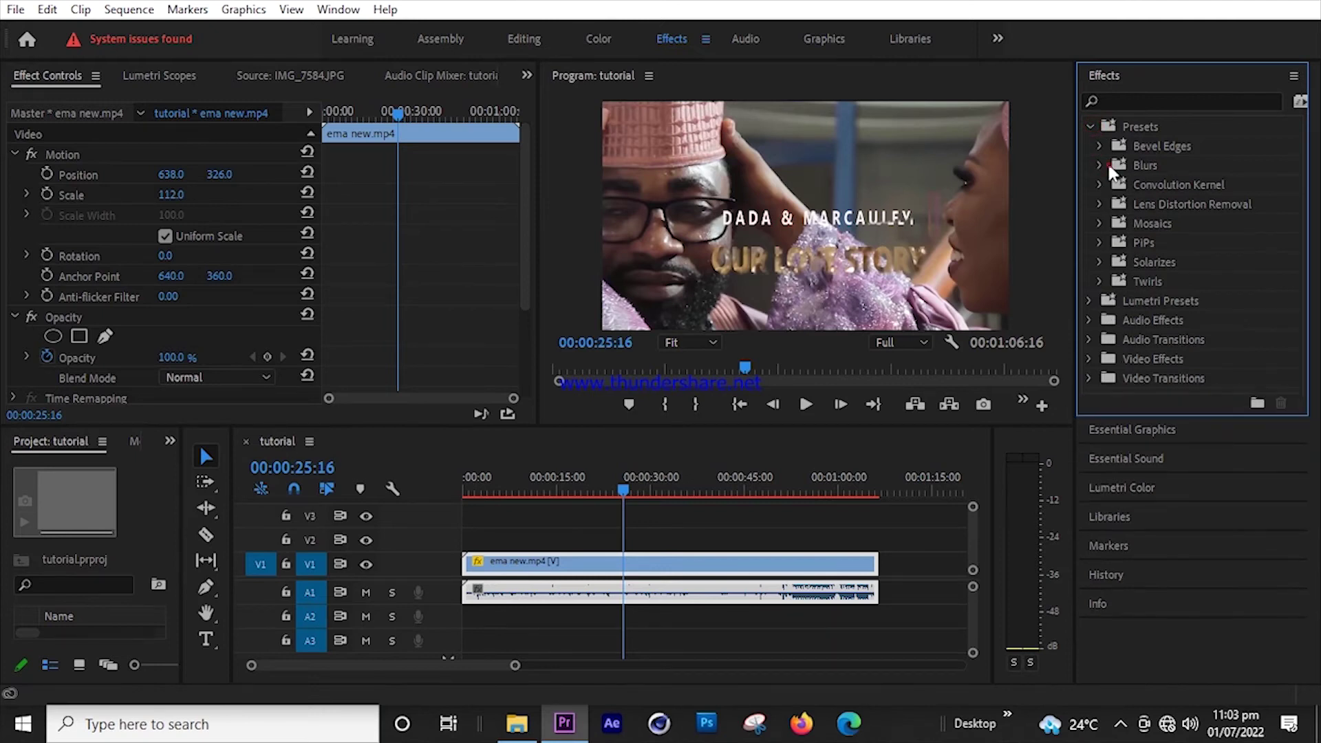
click(1089, 127)
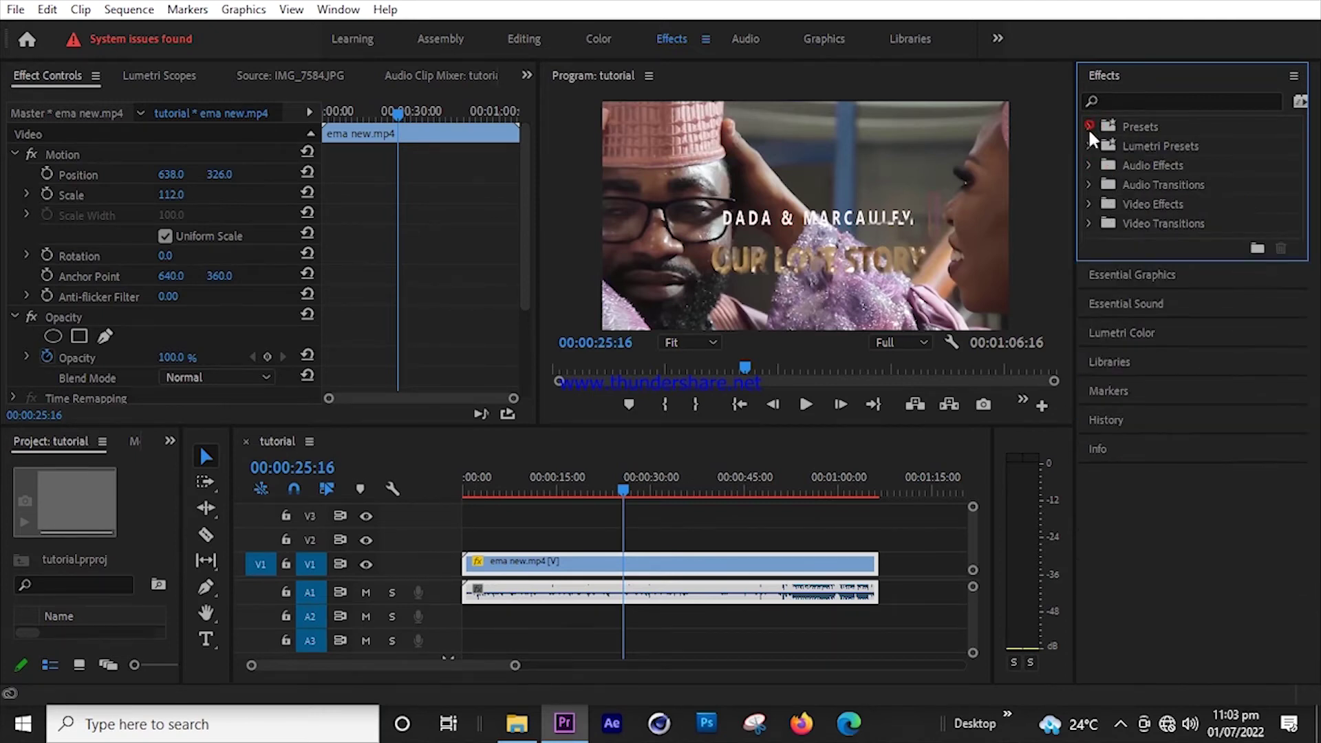
click(750, 35)
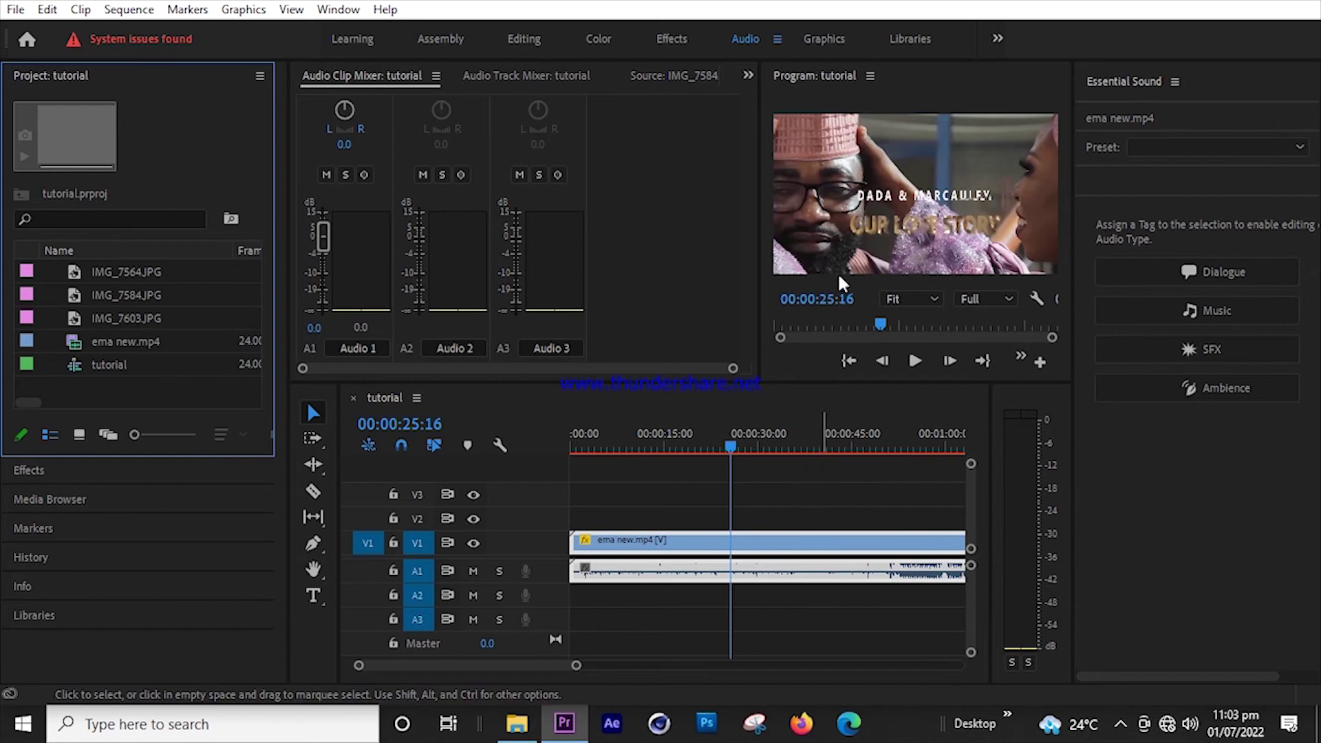
Place the Angled Title template from the Graphics workspace on track V2 at 00:00:25:16 and dismiss the fonts warning.
click(826, 40)
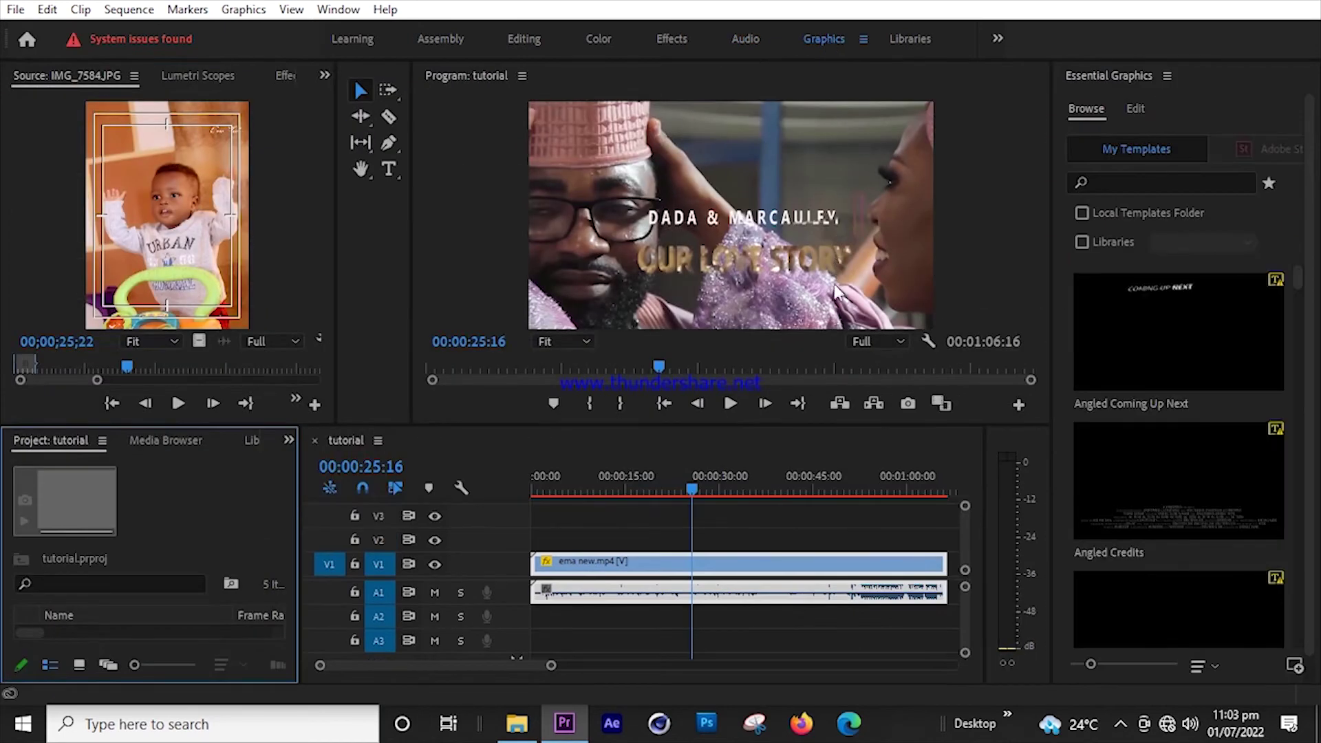
drag(1302, 282, 1300, 304)
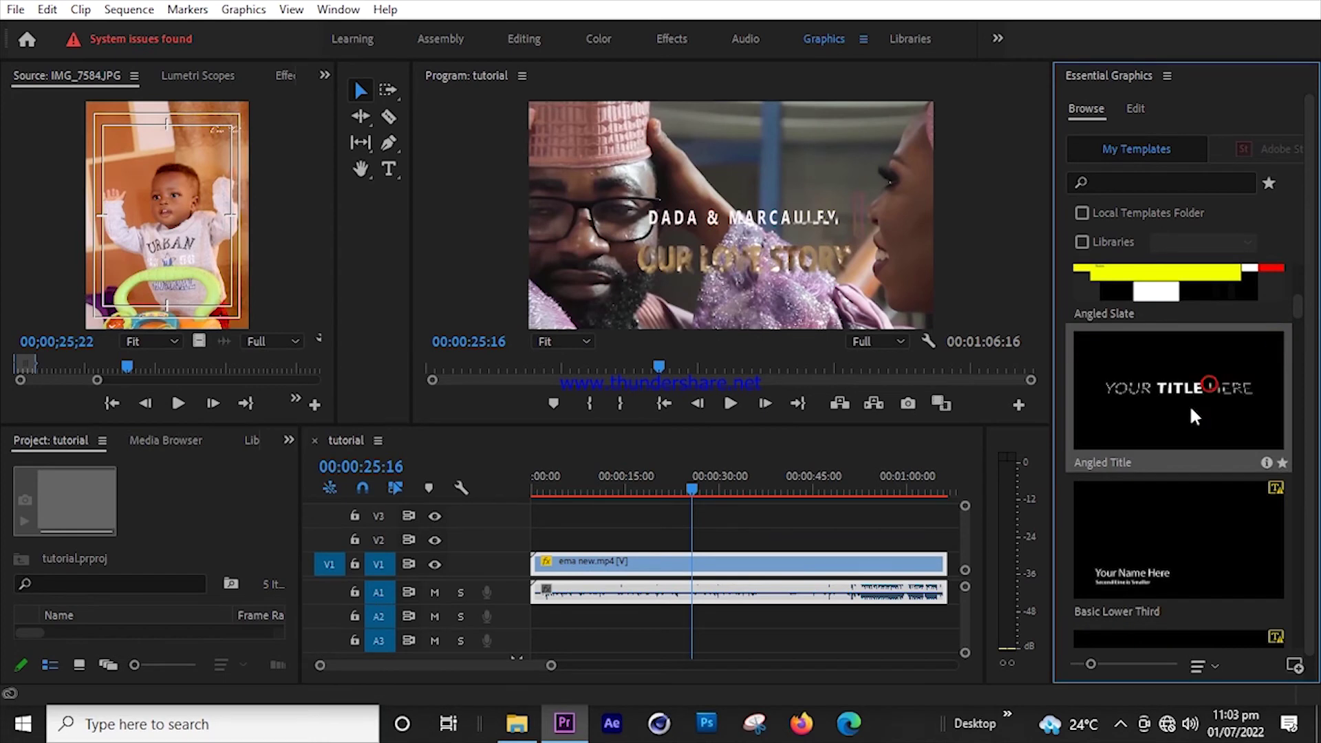
drag(1205, 416, 702, 540)
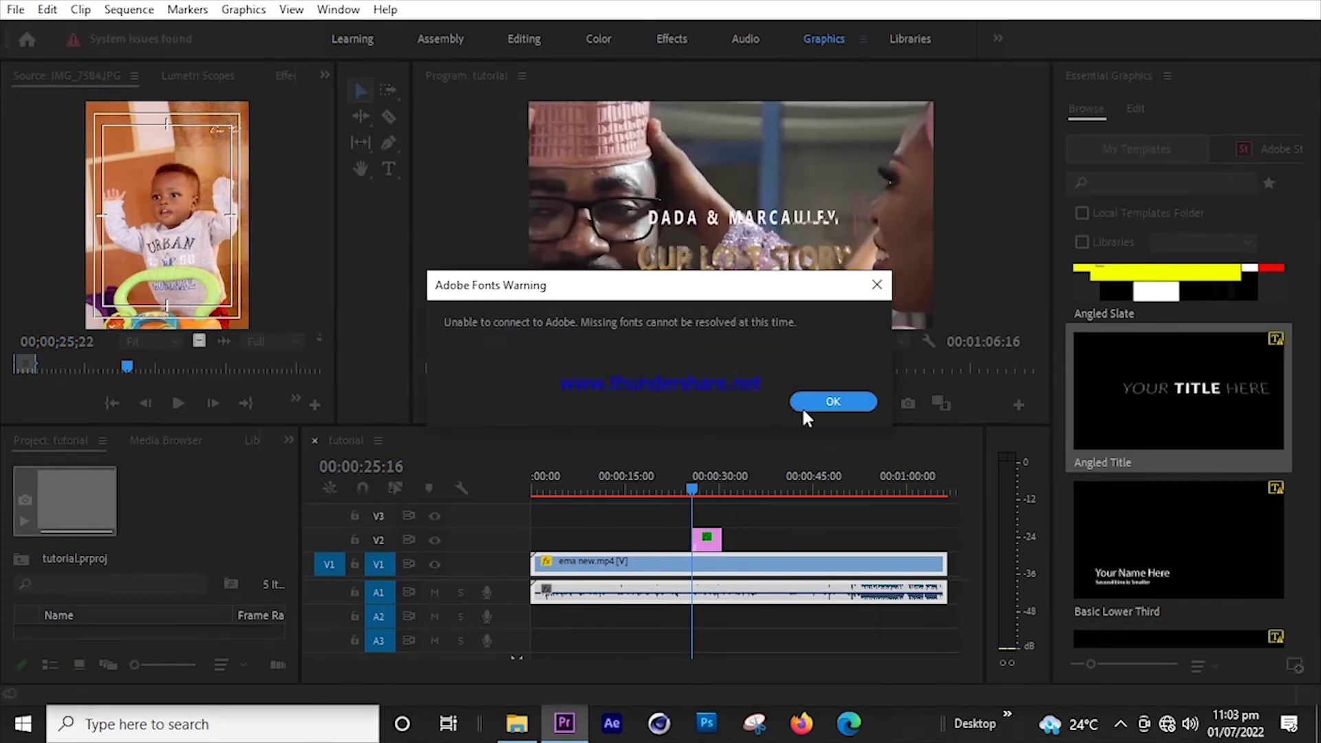
click(802, 406)
click(891, 526)
Replace the placeholder text of the title at 00:00:28:22 with "tutorial".
drag(699, 490, 716, 490)
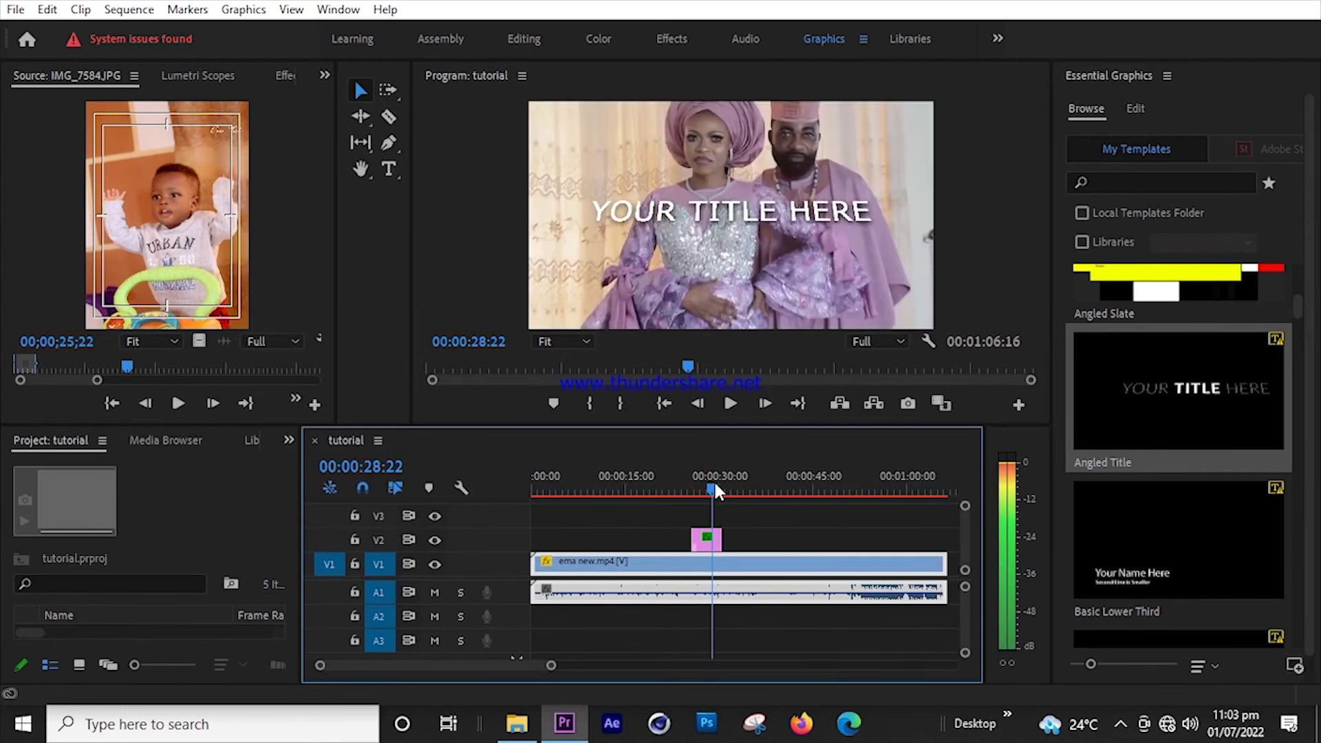
double_click(761, 218)
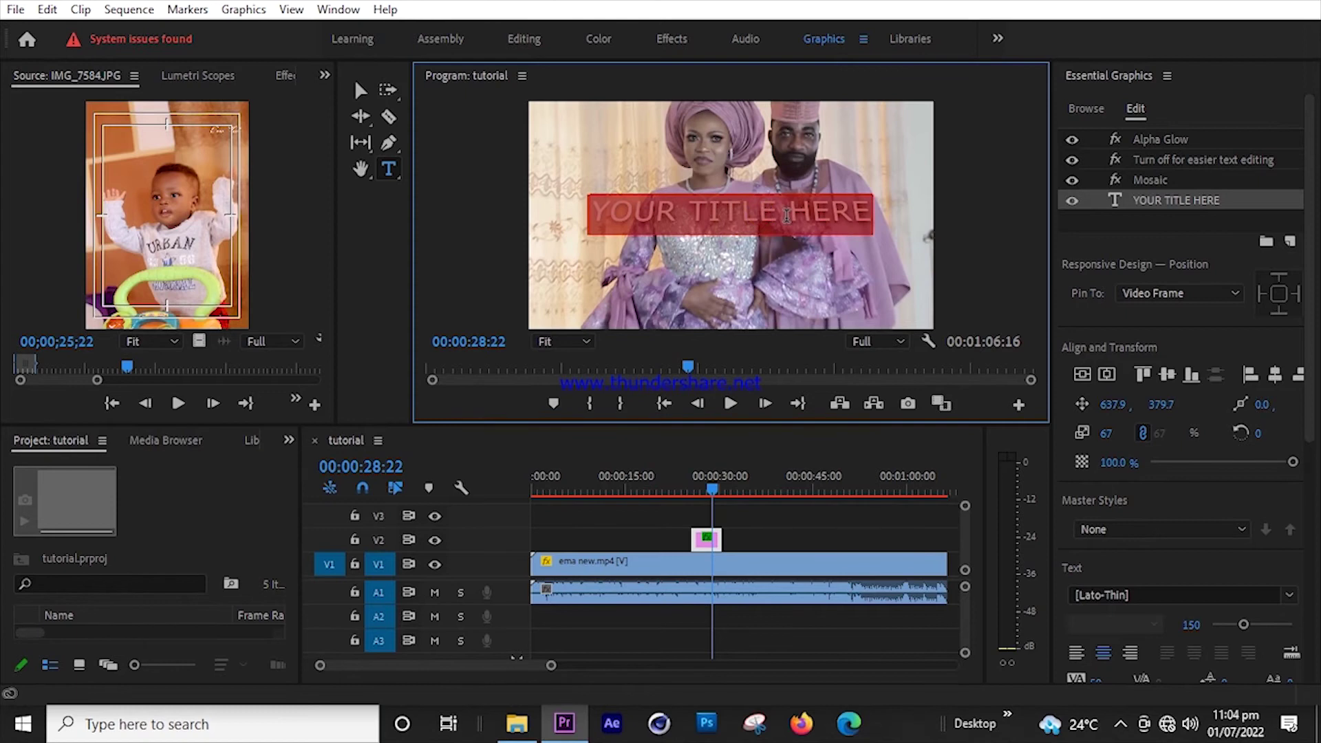
text(tutorial)
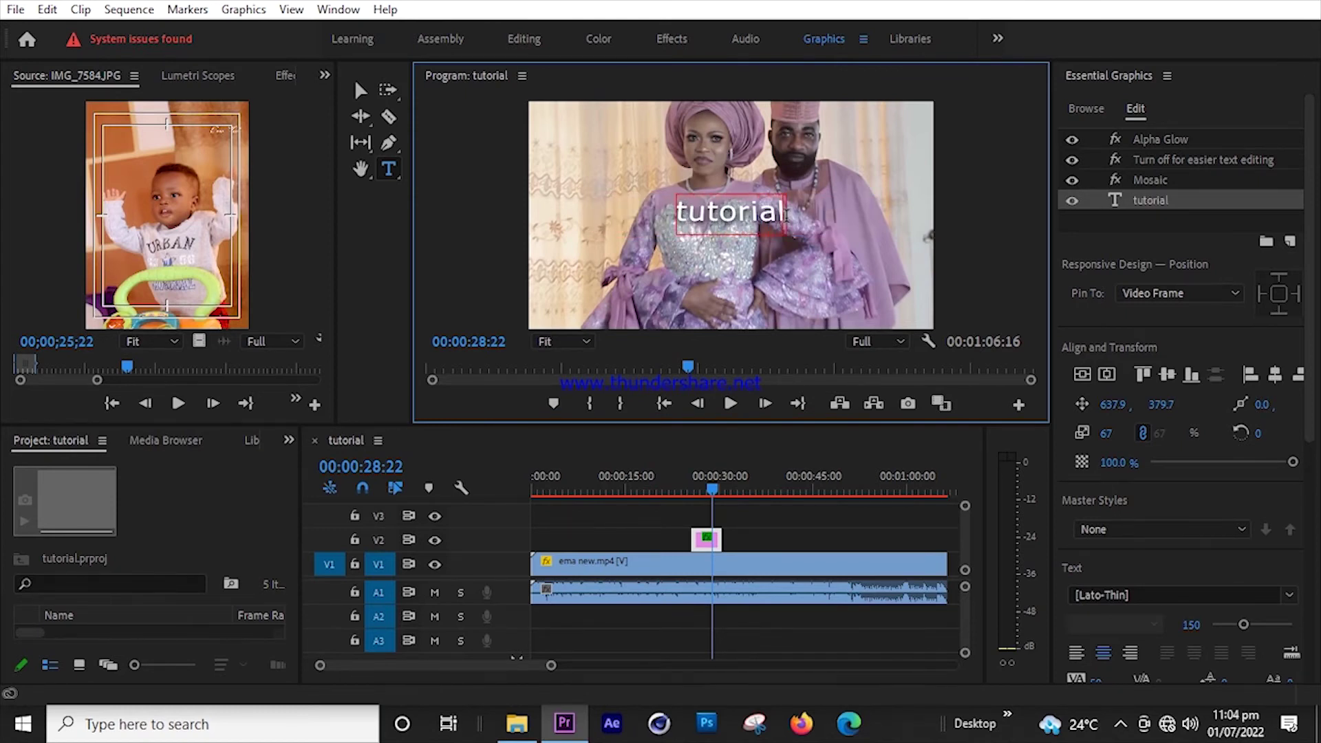
Play the title from 00:00:25:05 with nothing selected and stop at 00:00:28:11.
drag(712, 490, 690, 493)
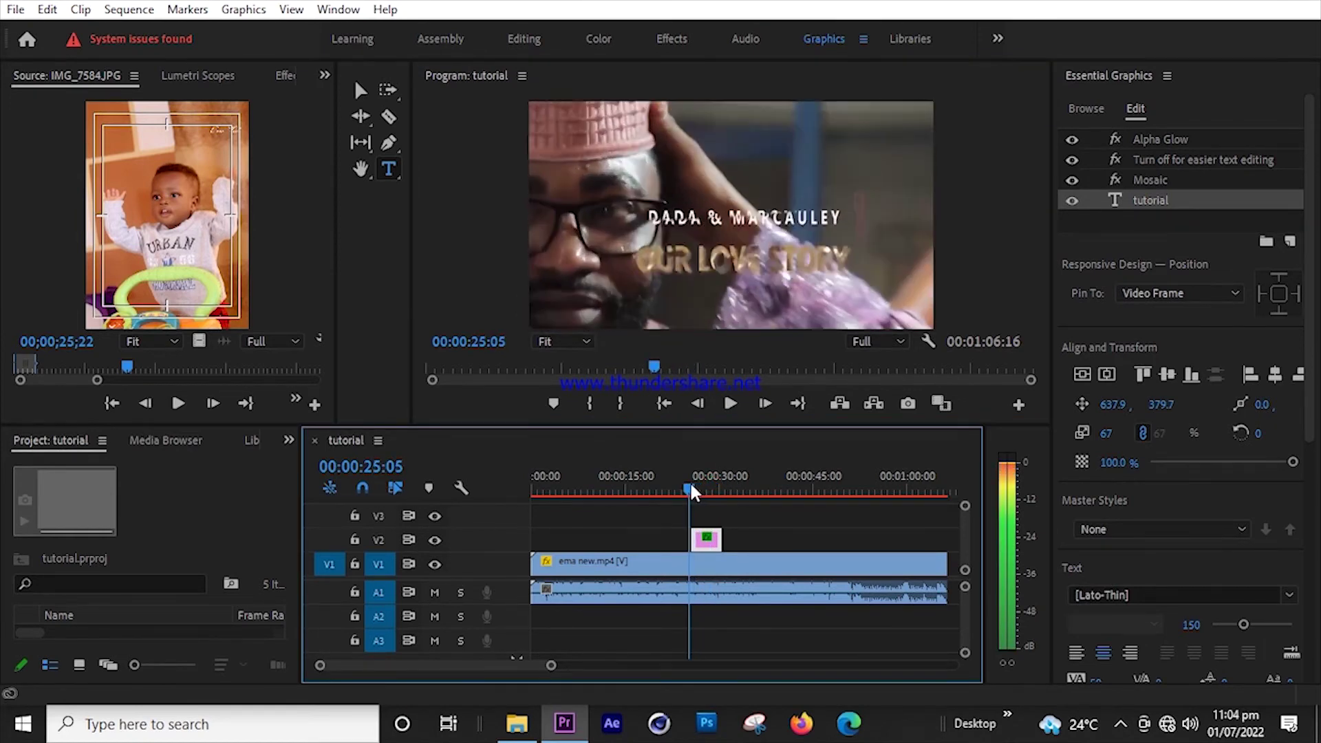
click(755, 521)
key(space)
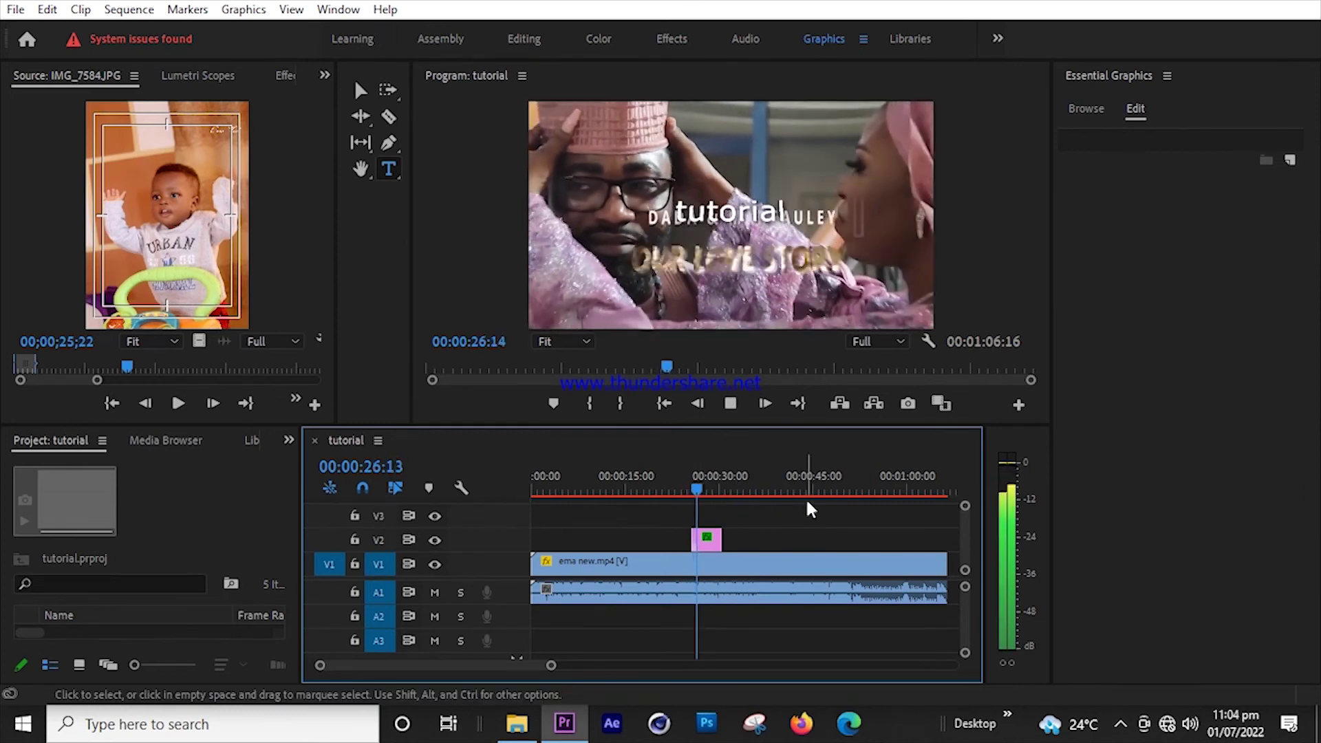
key(space)
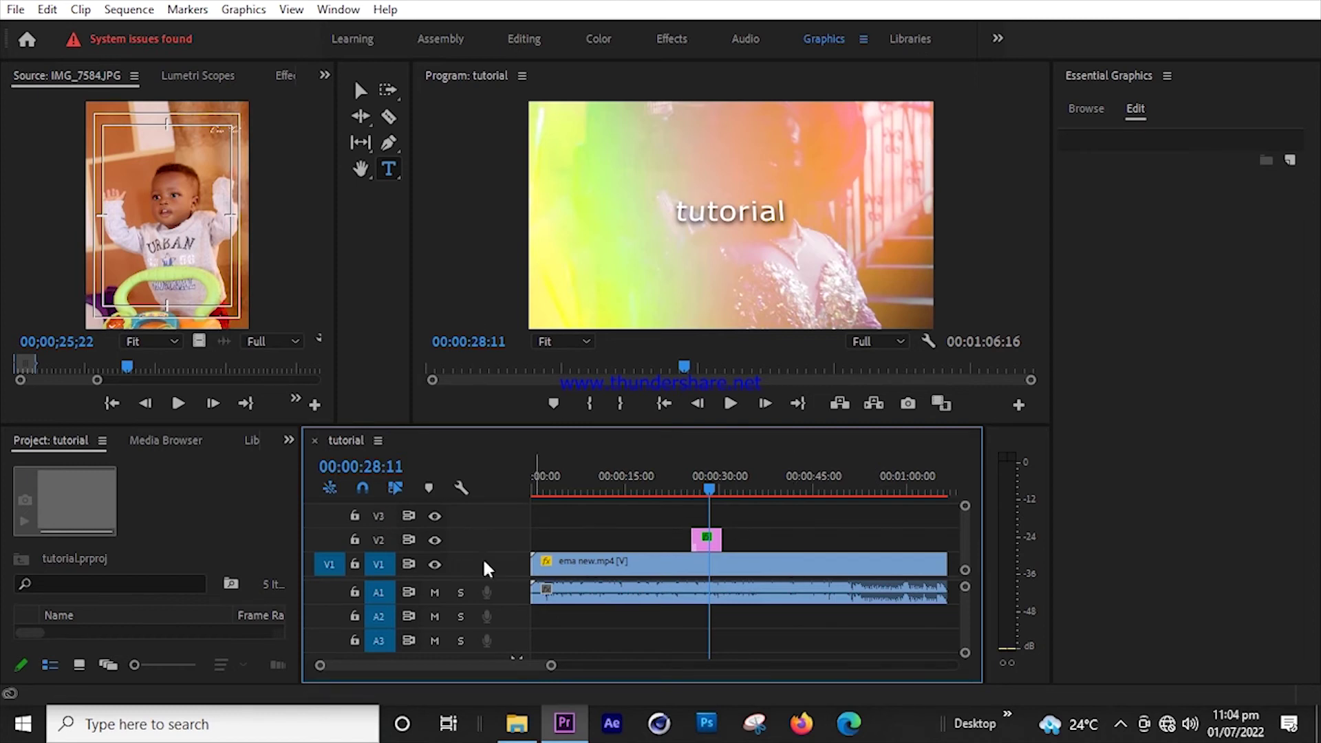
Look through the folders of local drive E: in the Media Browser.
click(163, 446)
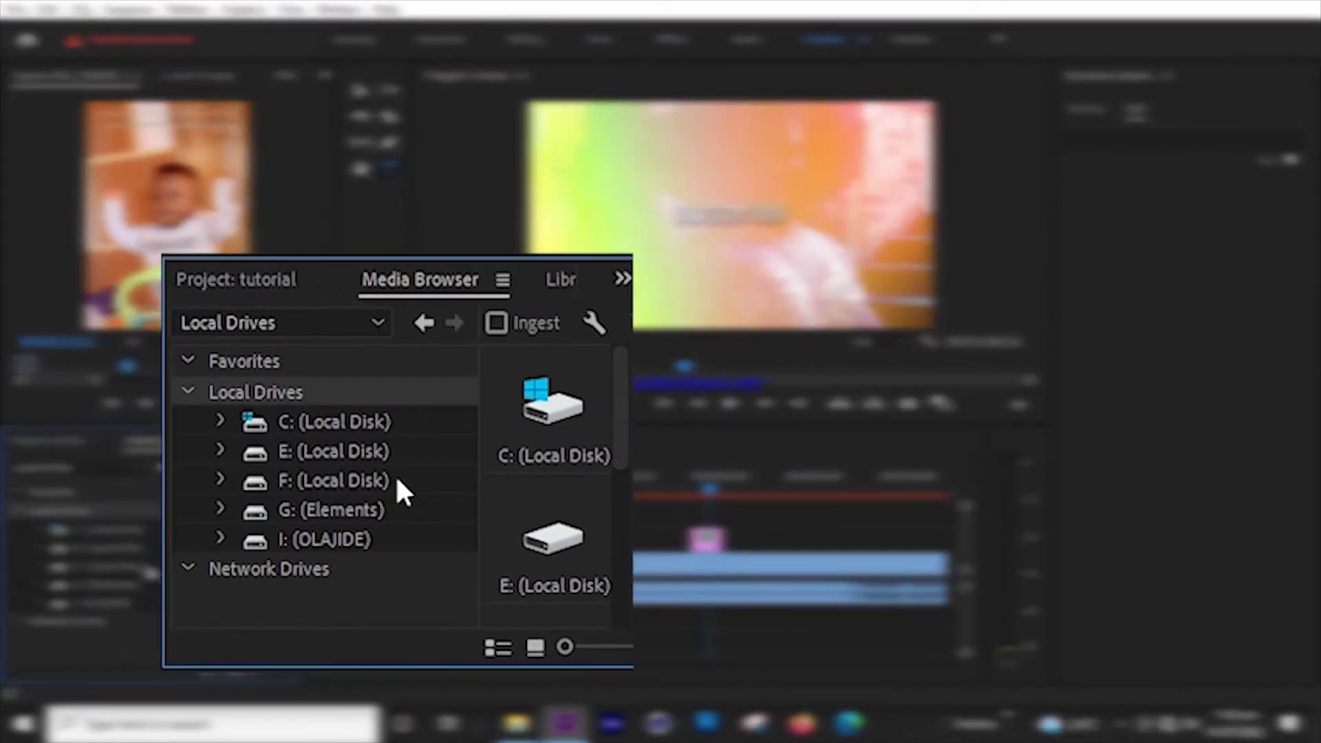
click(221, 450)
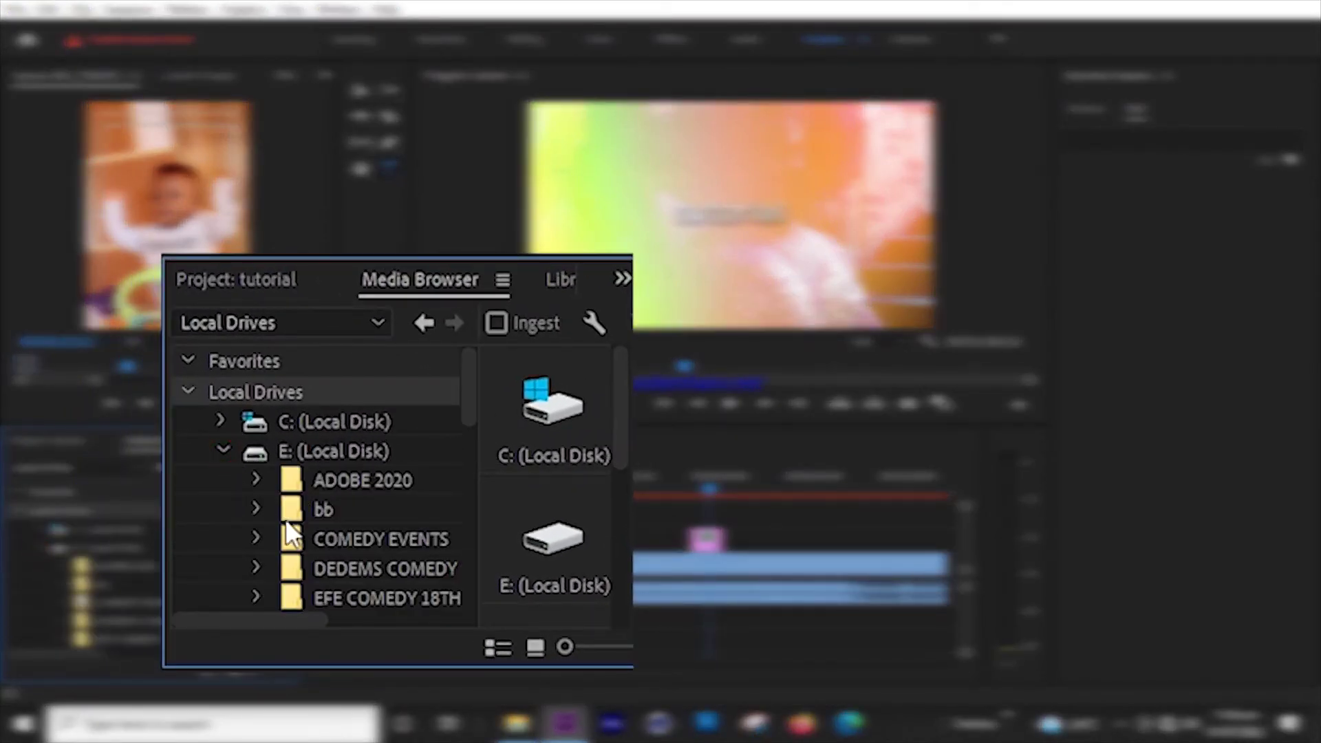
click(223, 454)
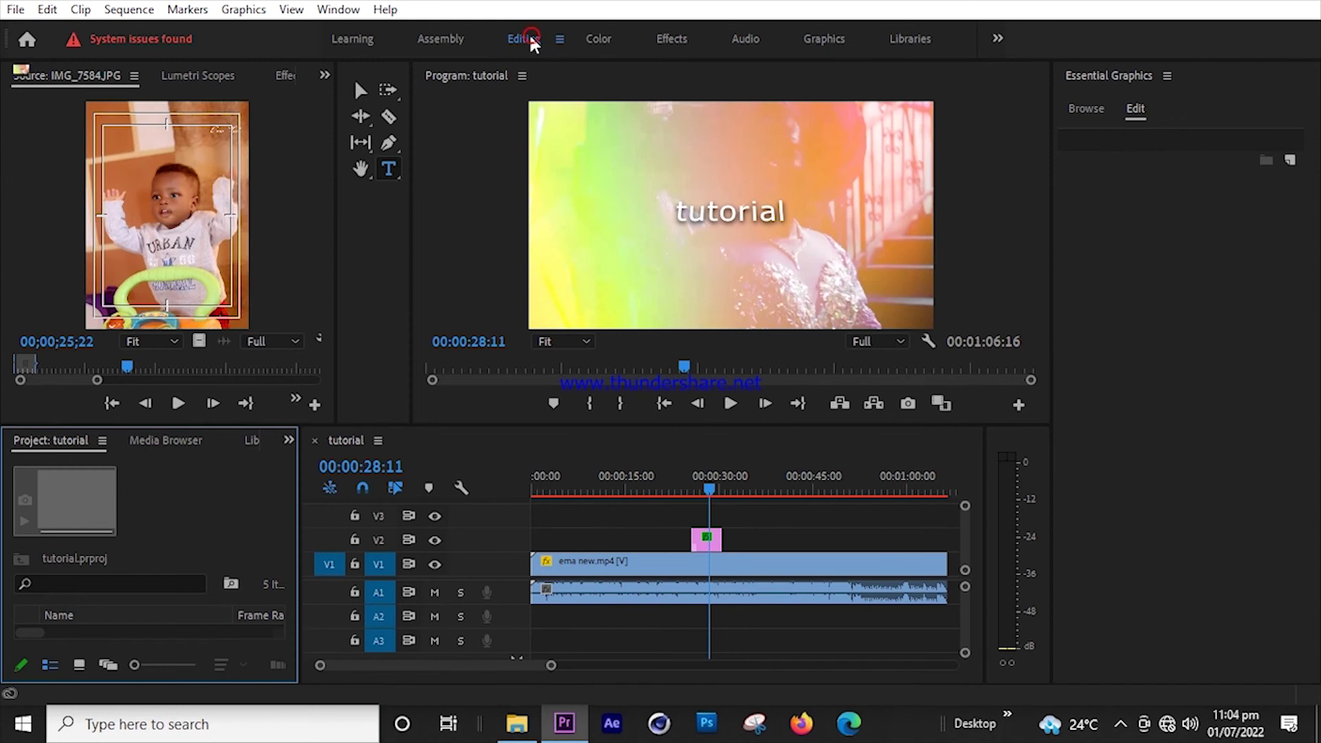
Return to the Editing workspace and show IMG_7584.JPG in the Source Monitor.
click(531, 38)
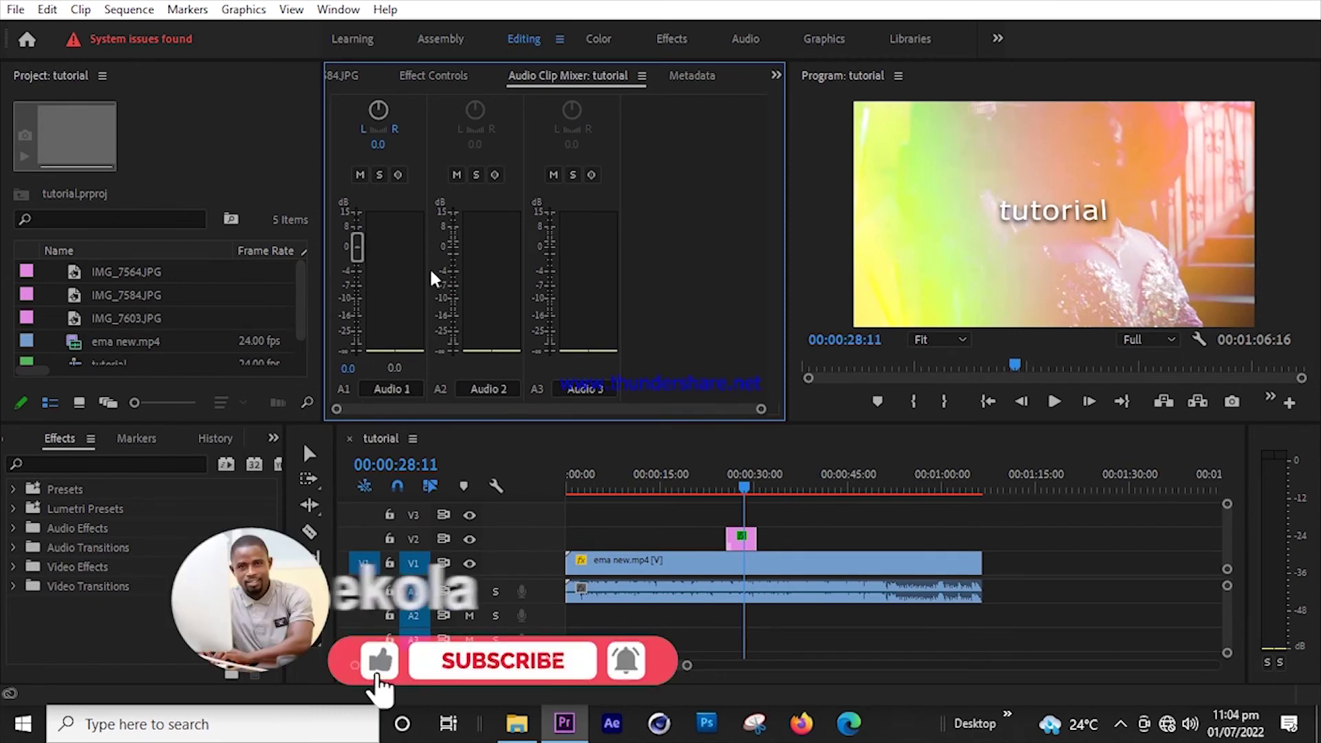
click(427, 74)
click(351, 77)
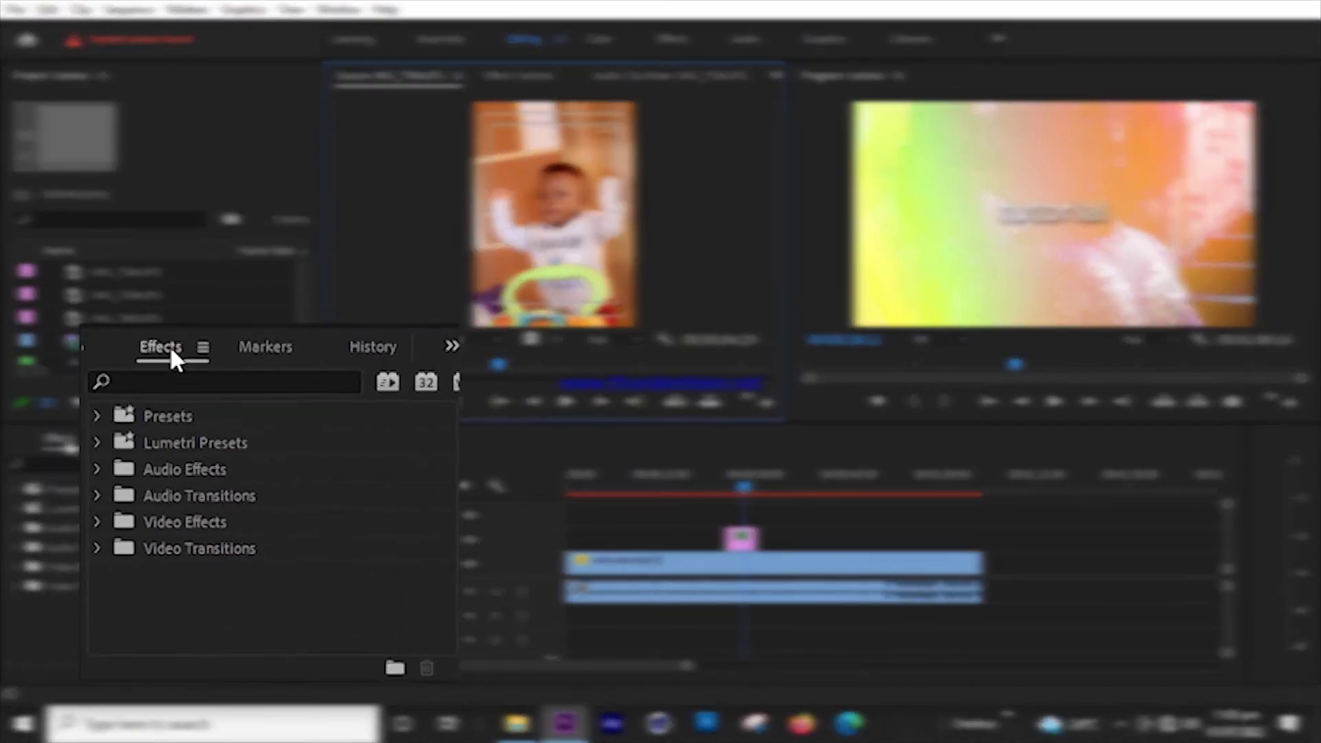
Examine the Lumetri Presets folders and the Blurs and Lens Distortion Removal presets among the effects.
click(184, 357)
click(186, 357)
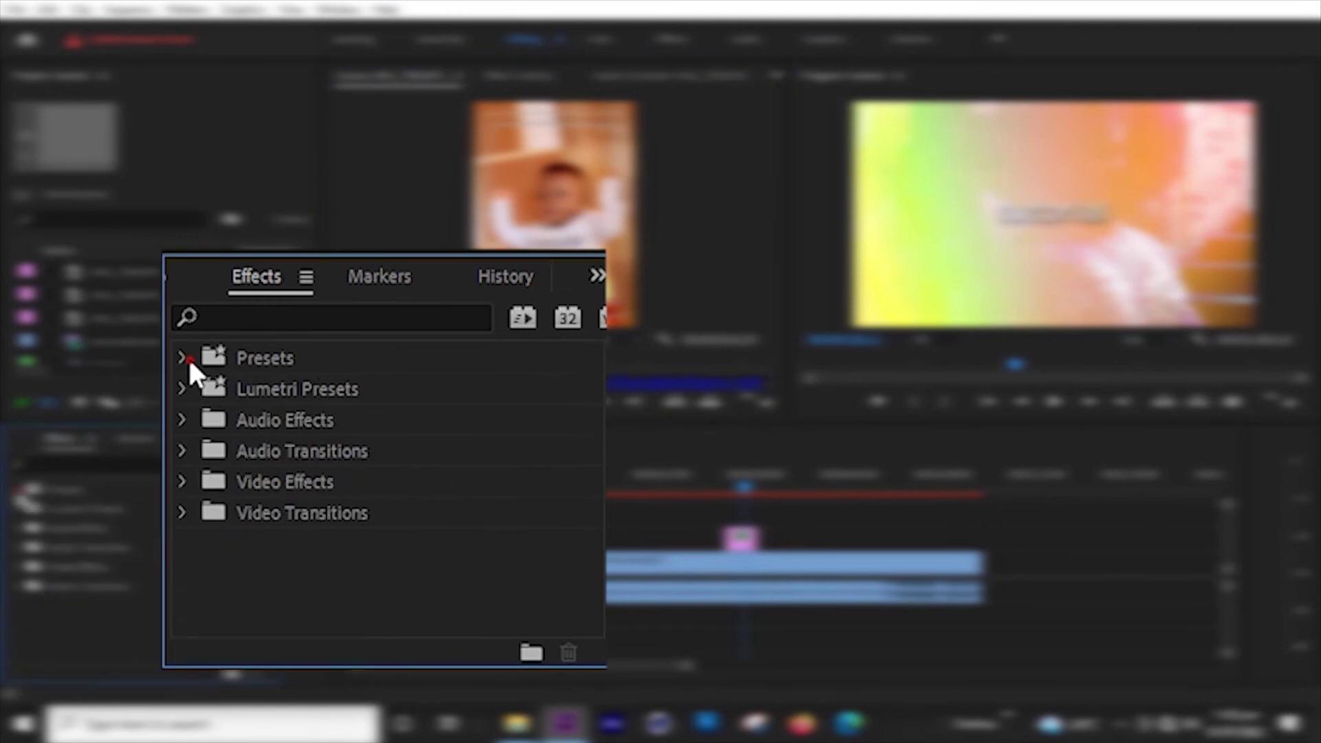
click(186, 386)
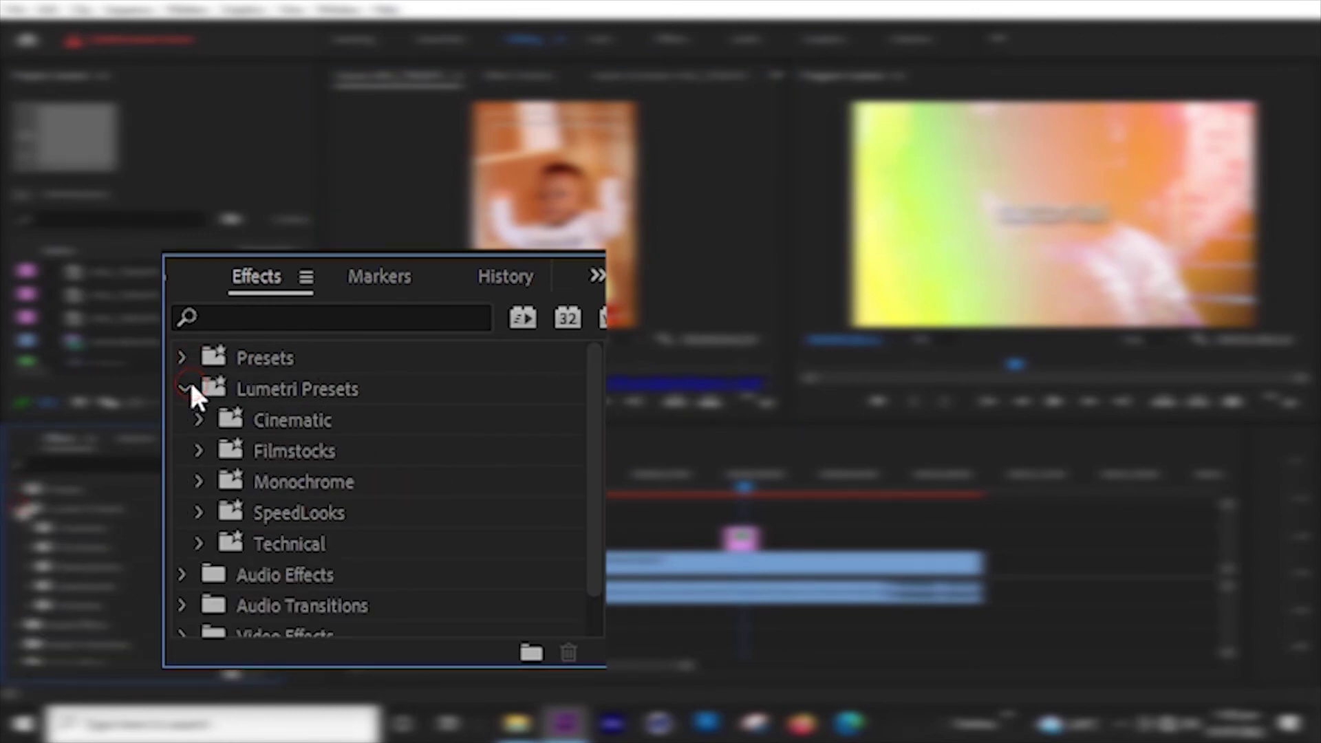
click(185, 357)
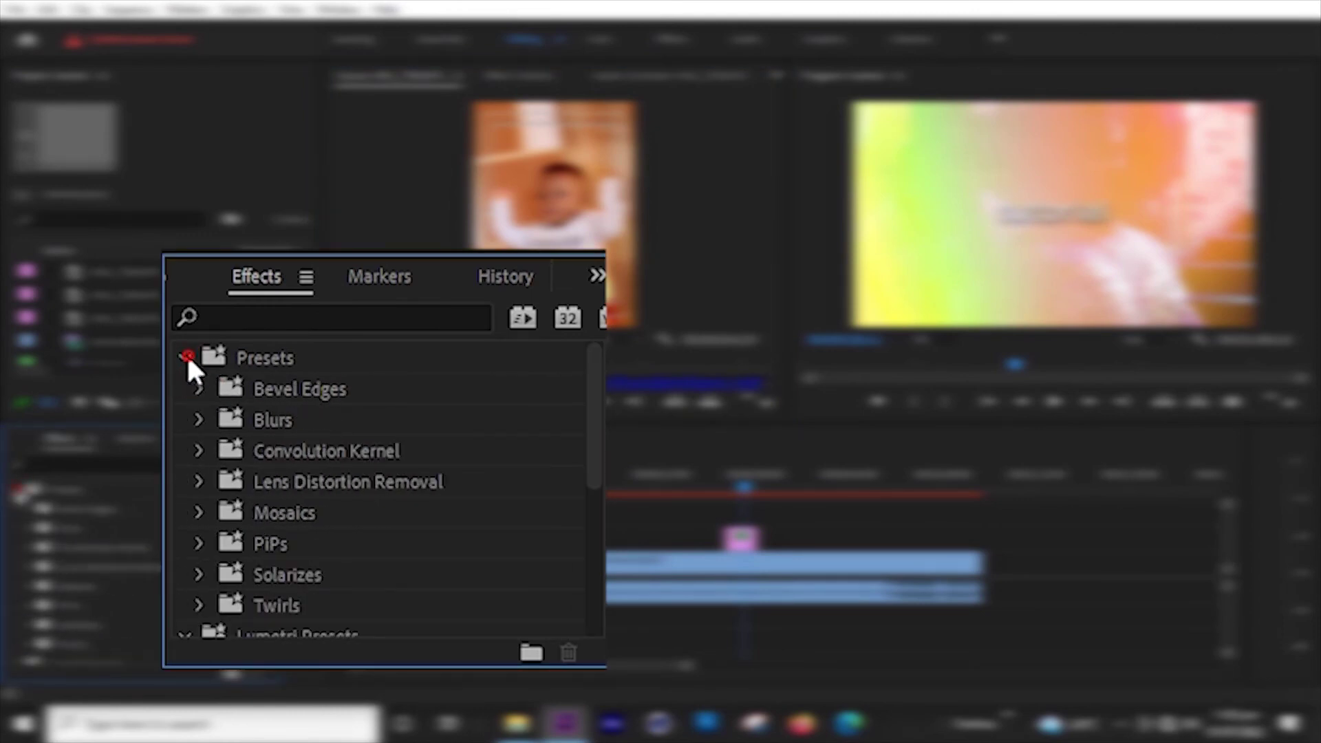
click(201, 419)
click(198, 542)
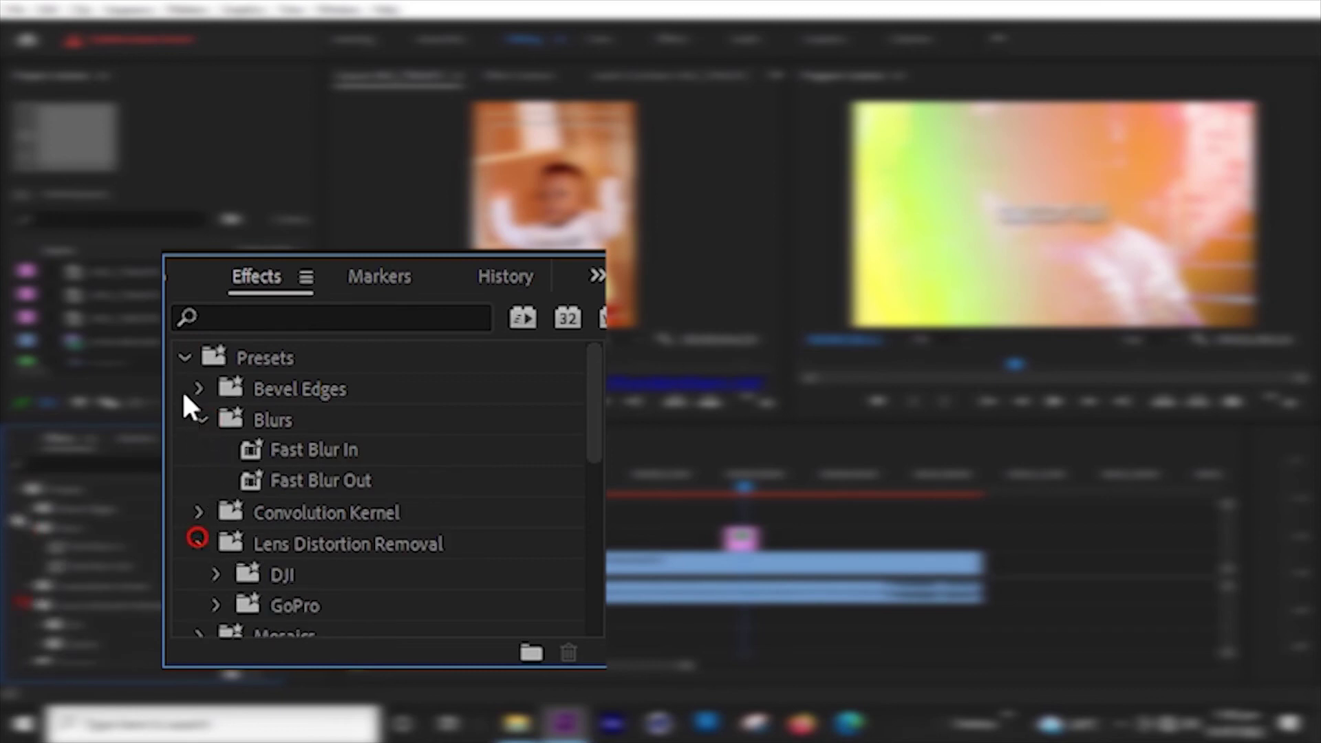
Review the project's History from its first entry to the most recent edit.
click(506, 276)
drag(593, 548, 595, 413)
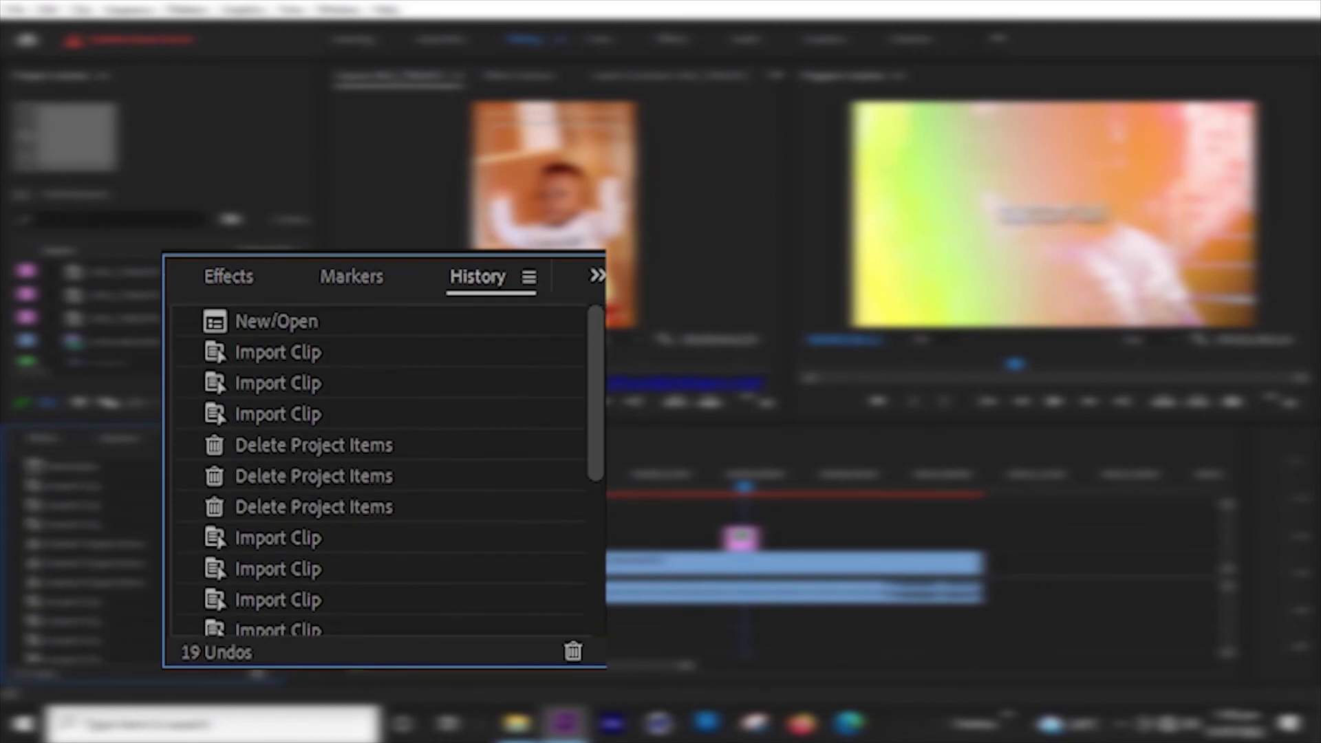
scroll(382, 472, down, 5)
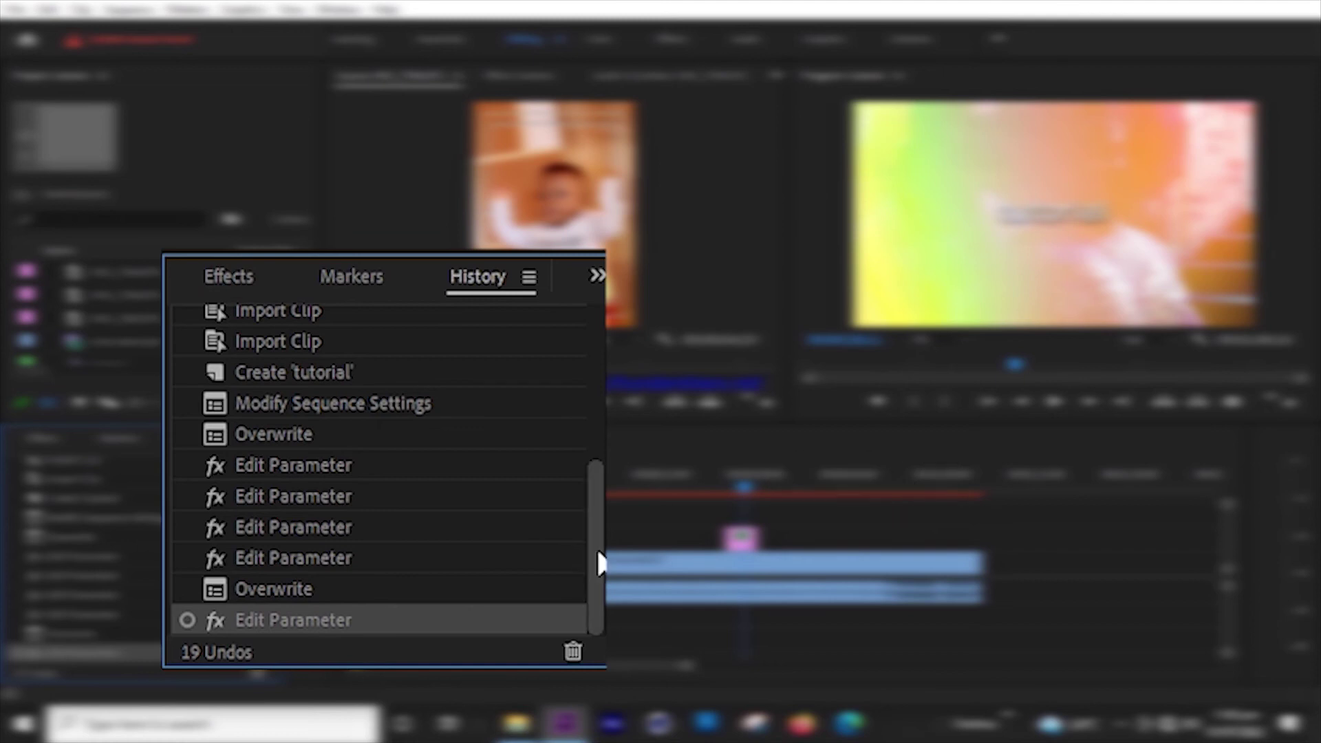
Revert the project's history to the last Import Clip entry before the tutorial sequence was created.
scroll(595, 546, up, 3)
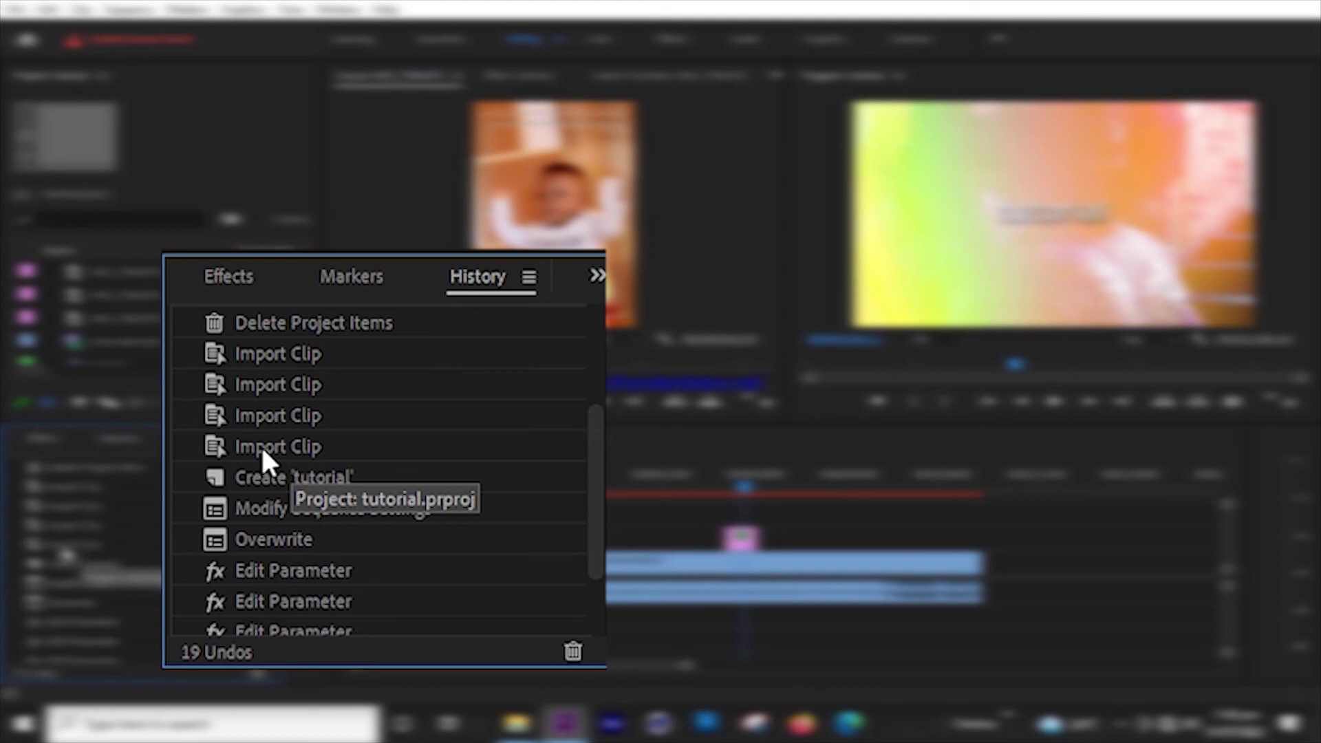
click(280, 446)
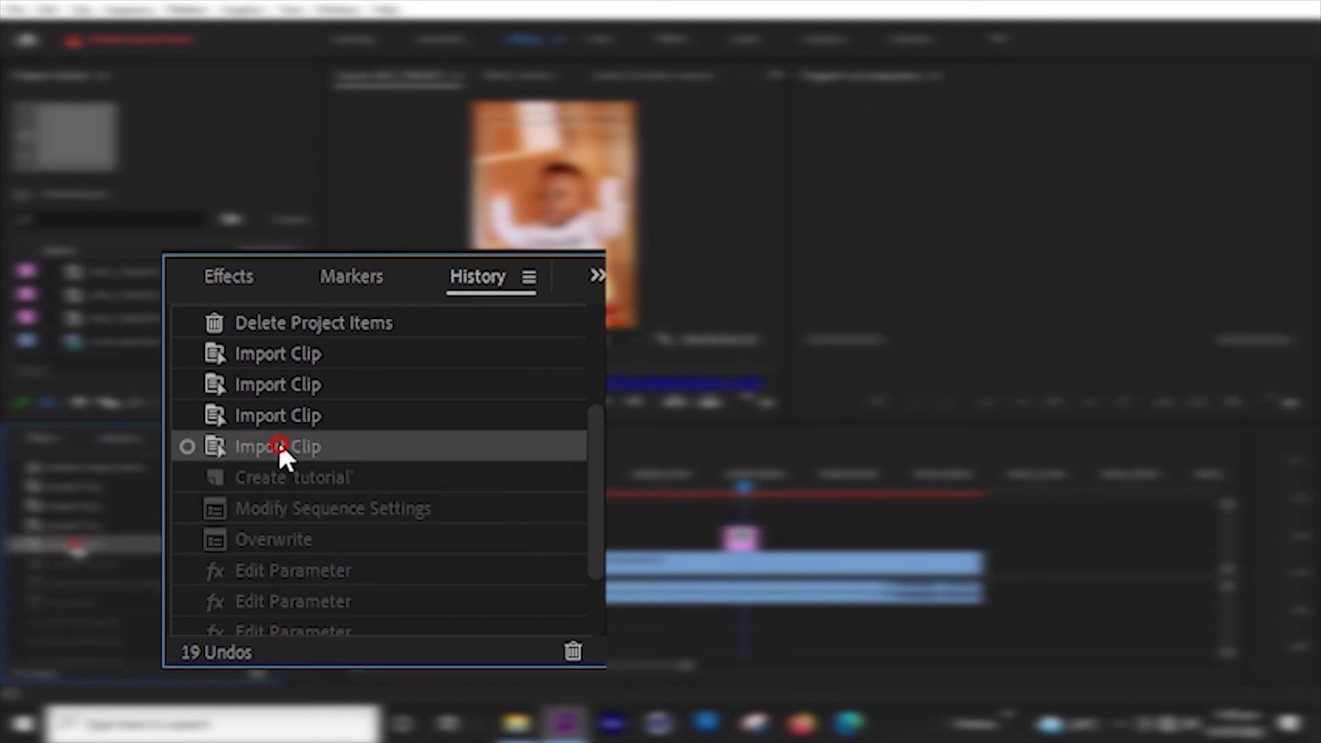
Restore the history up to the last Overwrite entry and reopen the tutorial sequence in the timeline.
scroll(280, 446, down, 1)
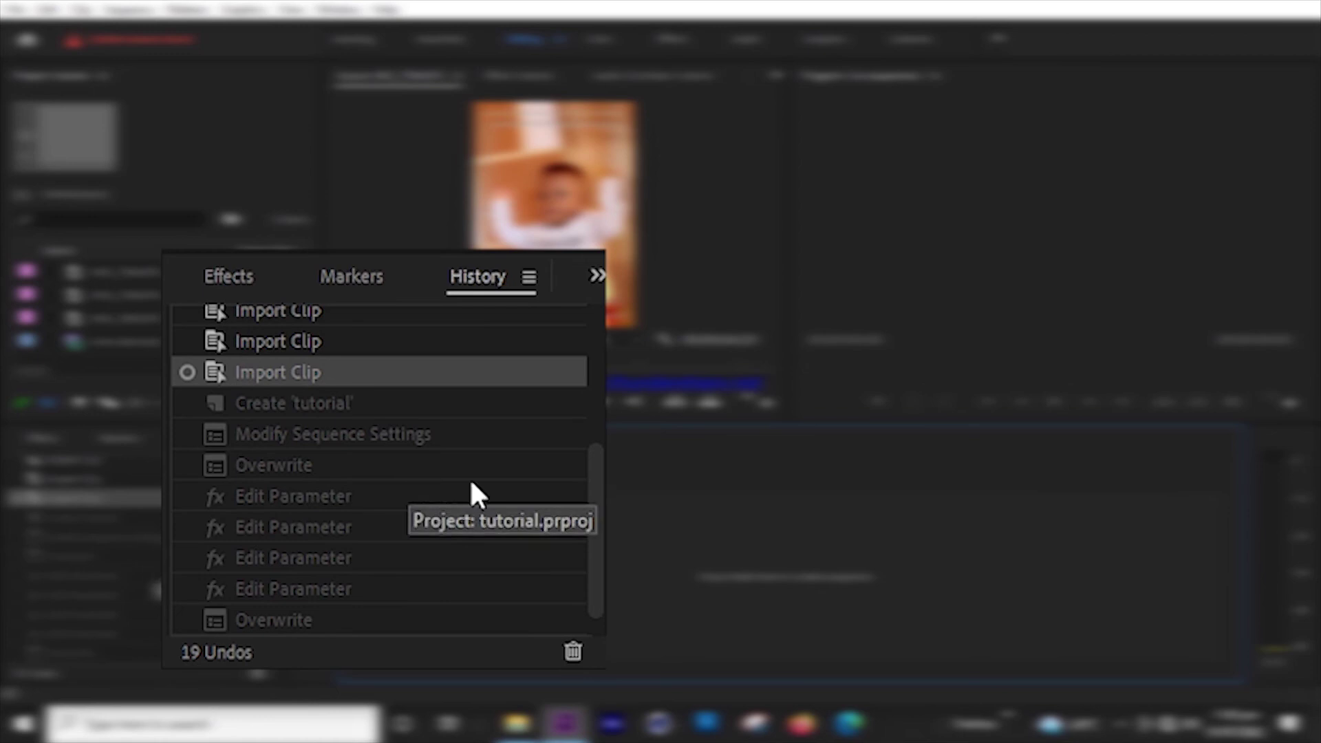
click(311, 623)
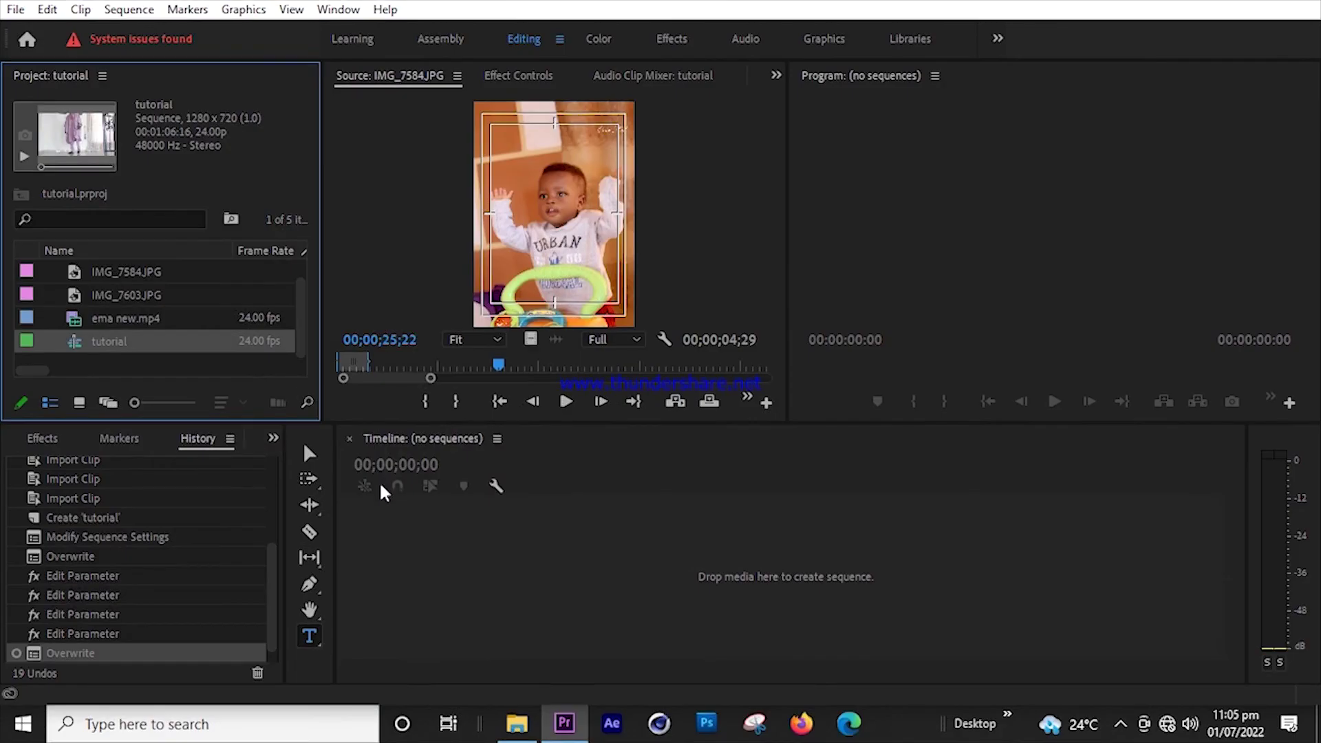
double_click(87, 346)
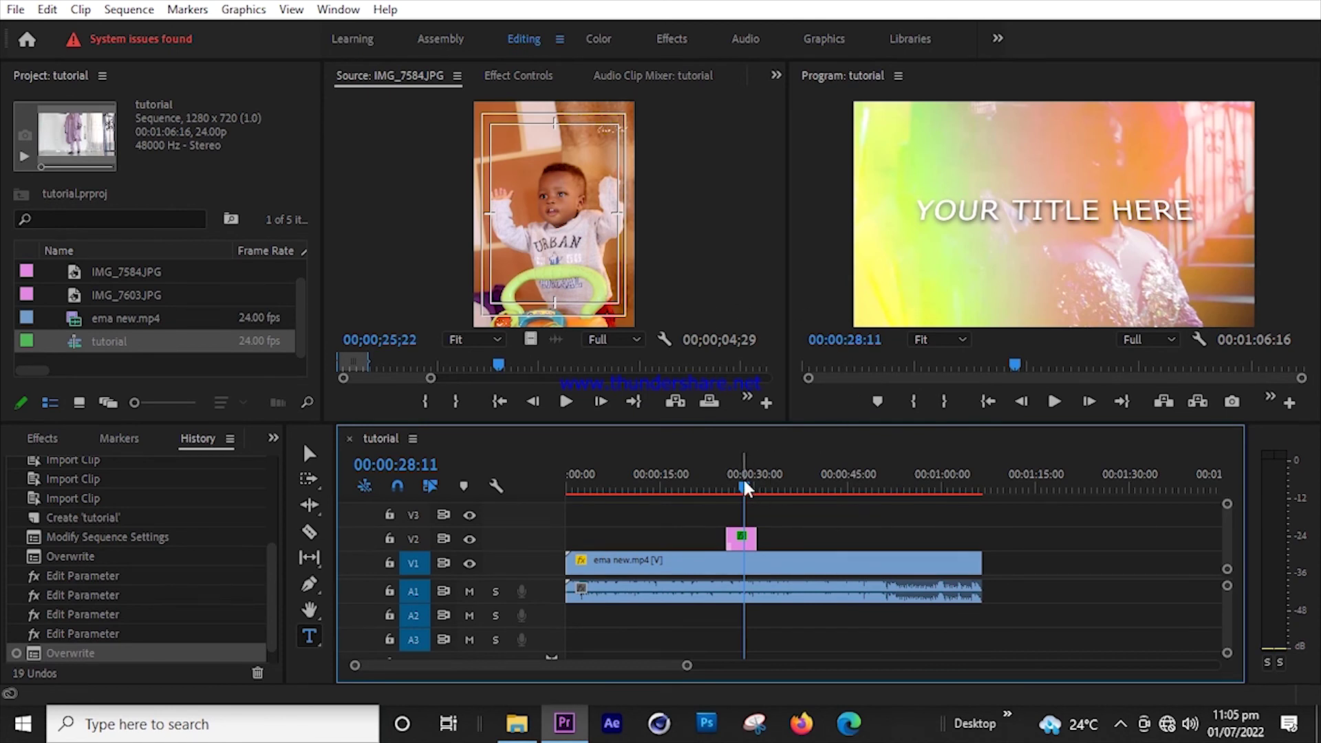
Razor the ema new.mp4 clip at about 16 and 19 seconds and delete the section between the cuts.
drag(743, 482, 734, 481)
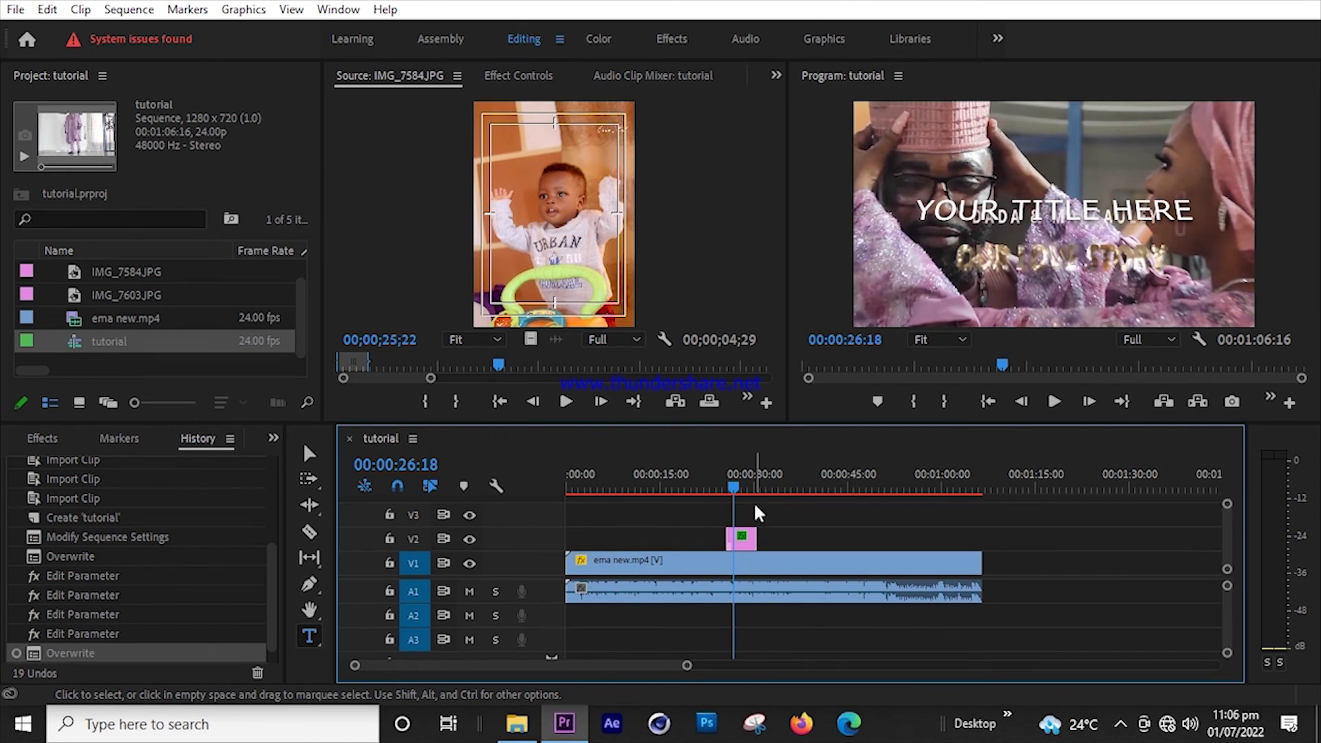
key(c)
click(667, 563)
click(684, 563)
key(v)
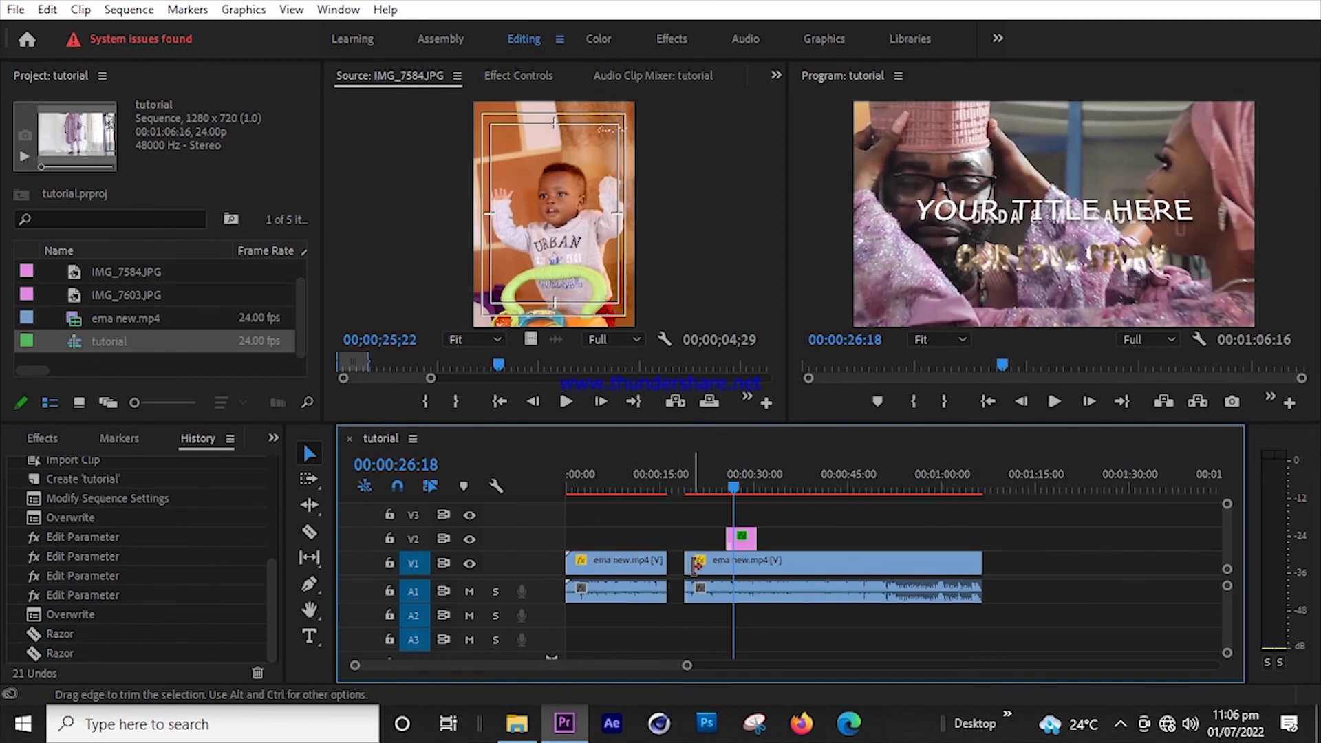
Undo the deletion of the section and the second razor cut in the ema new.mp4 clip.
key(ctrl+z)
key(ctrl+z)
key(ctrl+shift+z)
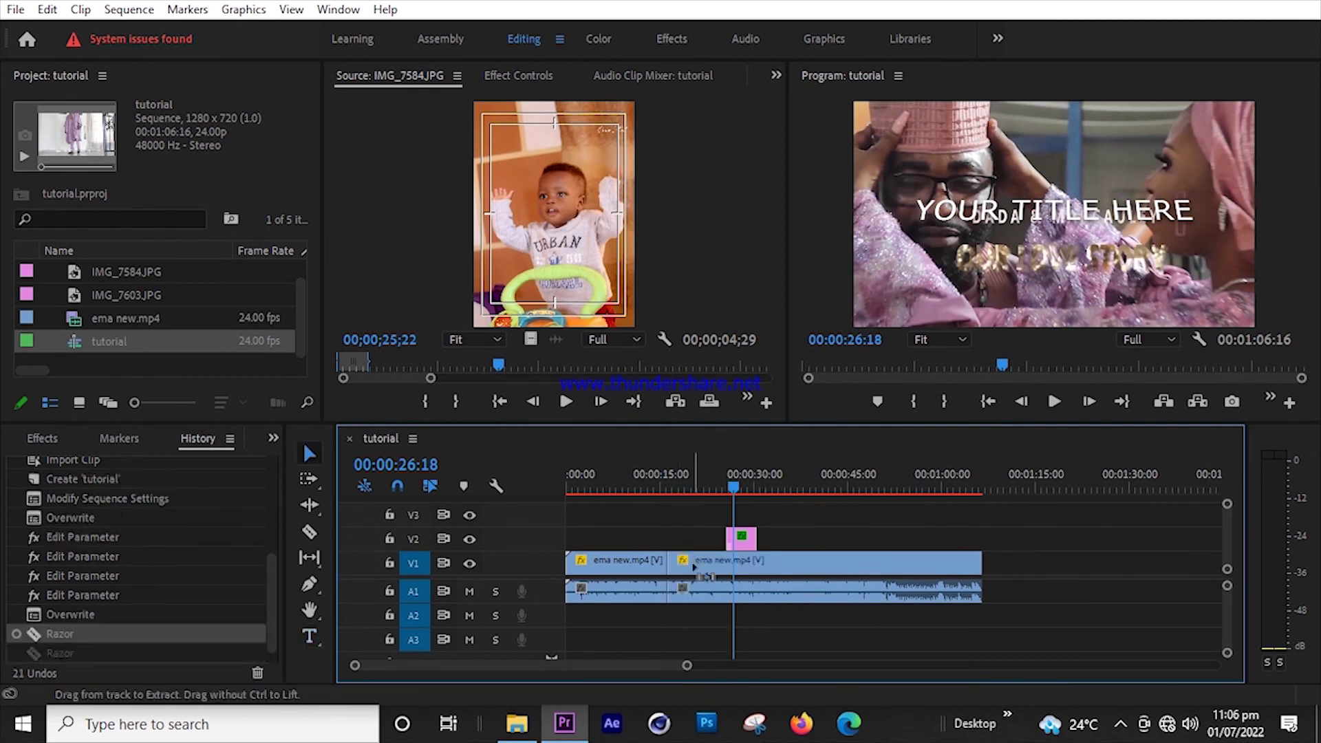
key(ctrl+shift+z)
Set the title graphic's Scale keyframe at 00:00:30:14 to 100.
click(506, 289)
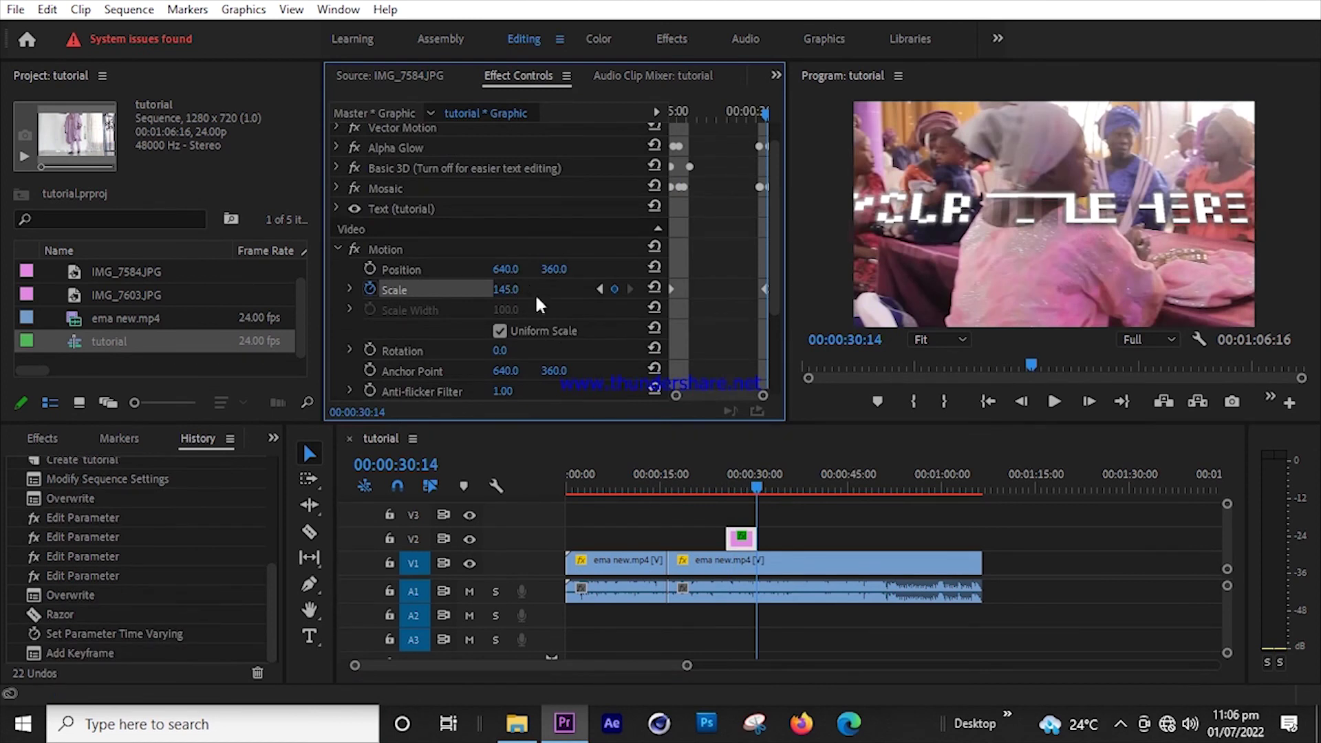
text(100)
key(Return)
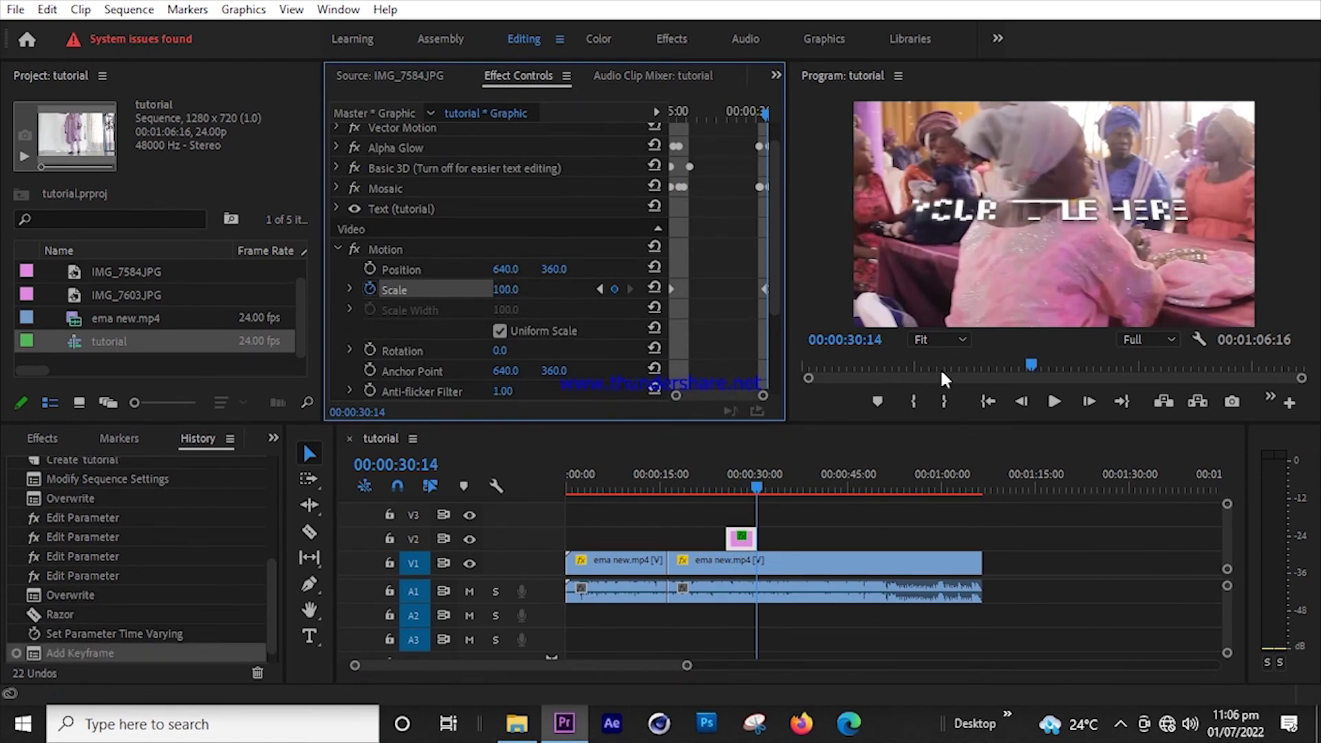
Scrub the sequence past the title graphic to 00:00:35:19 and look over the graphic's effect parameters.
click(739, 485)
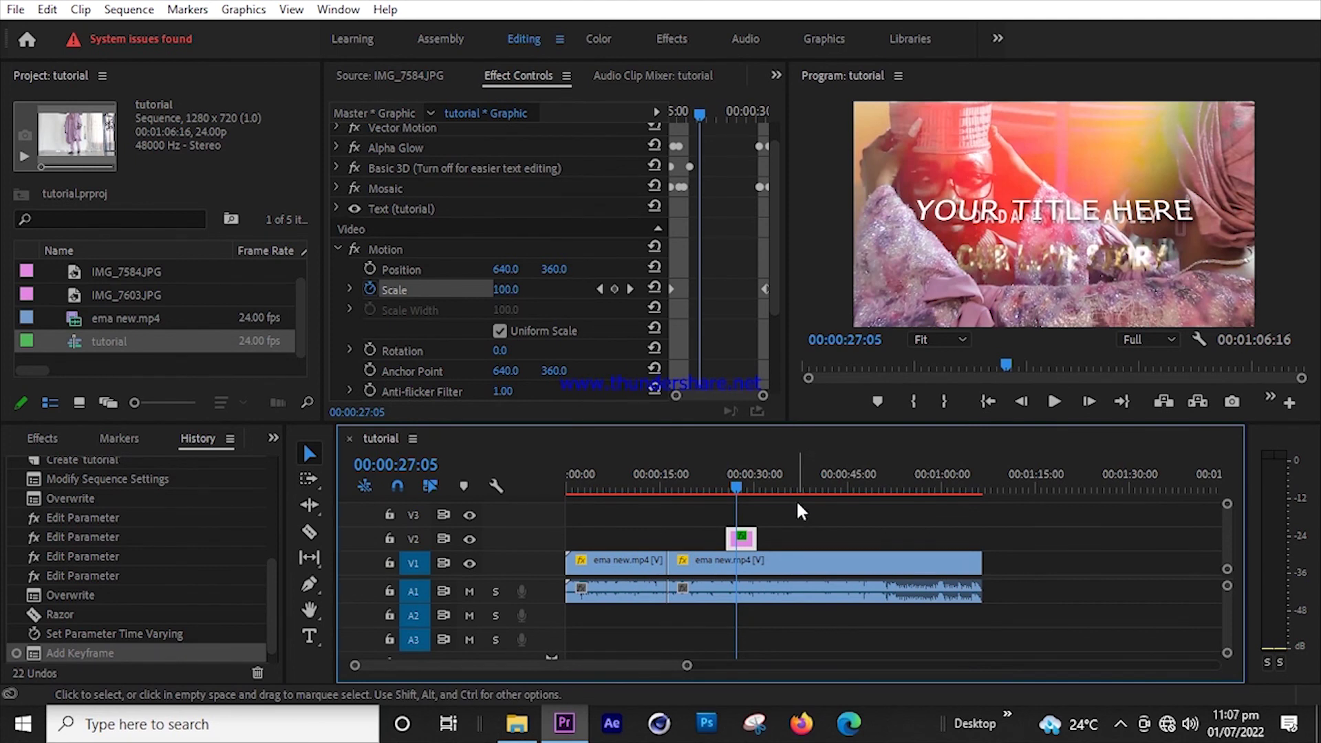
key(=)
drag(875, 482, 895, 488)
click(1002, 479)
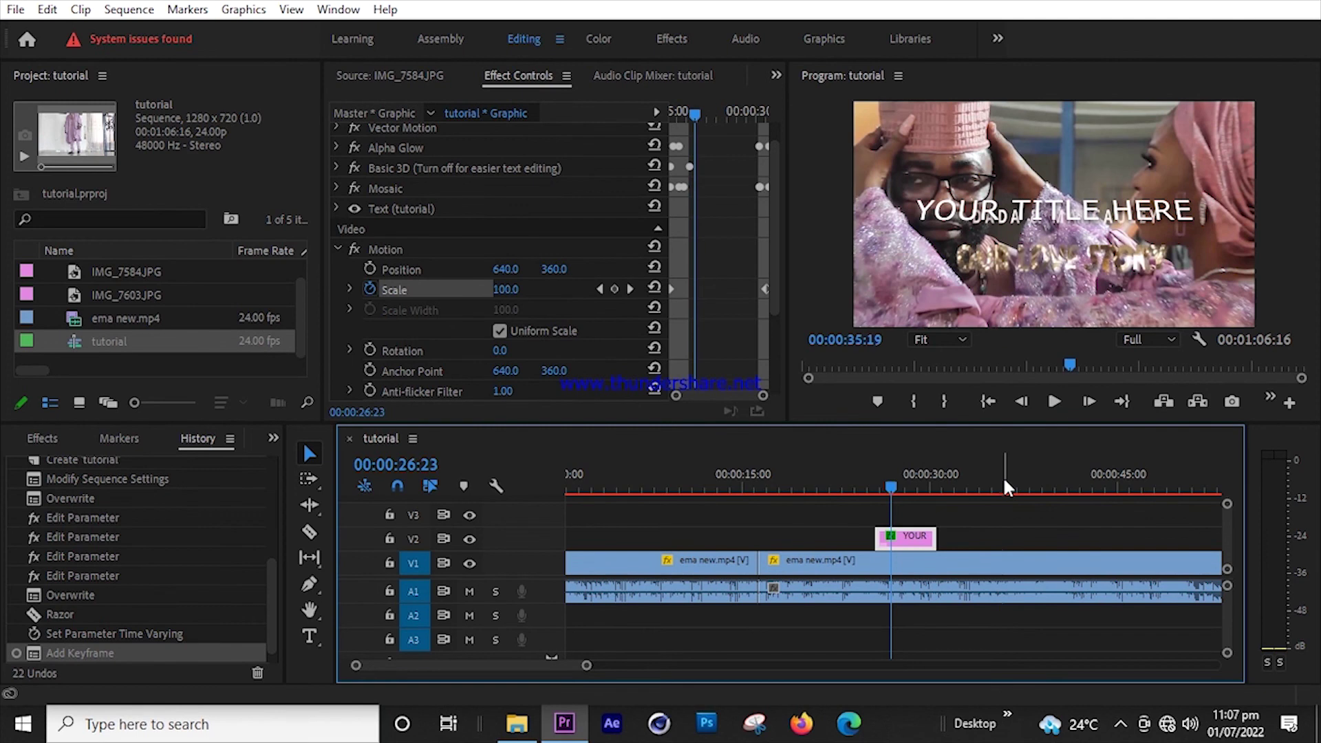
key(minus)
key(=)
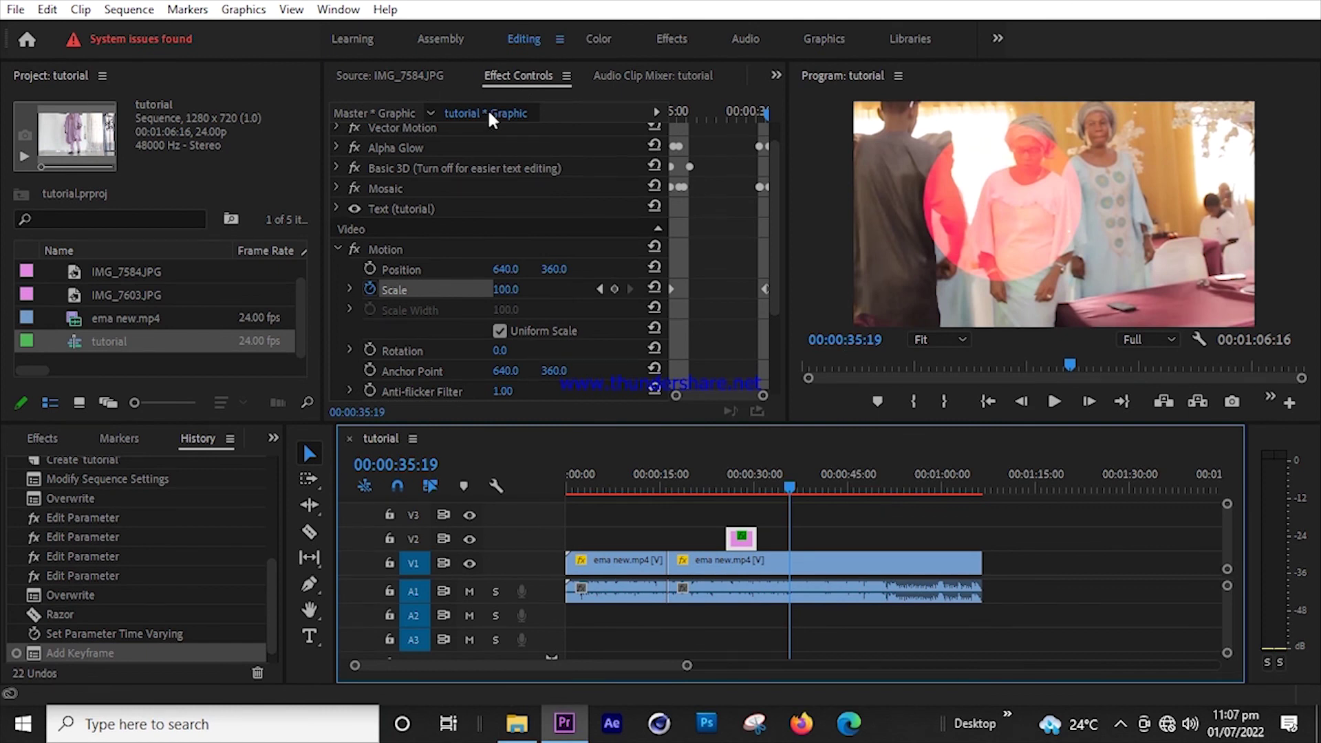
drag(776, 220, 778, 171)
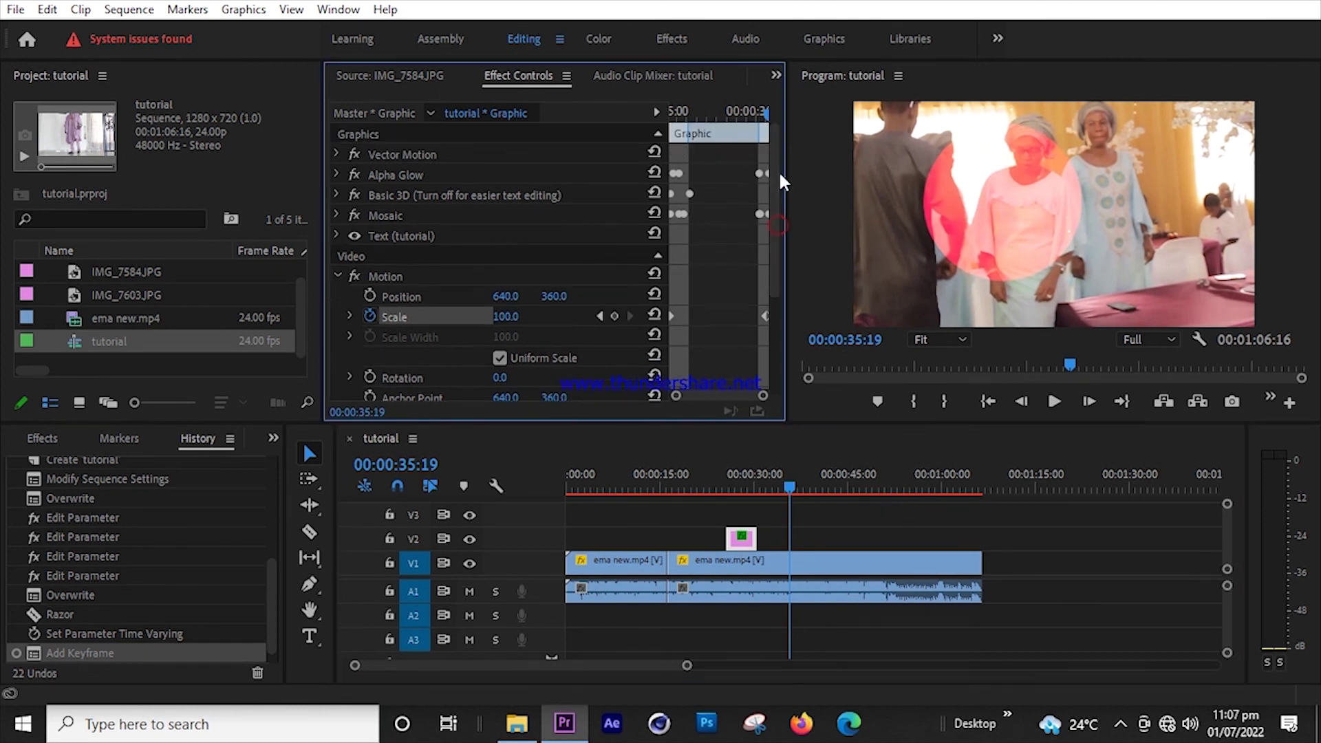